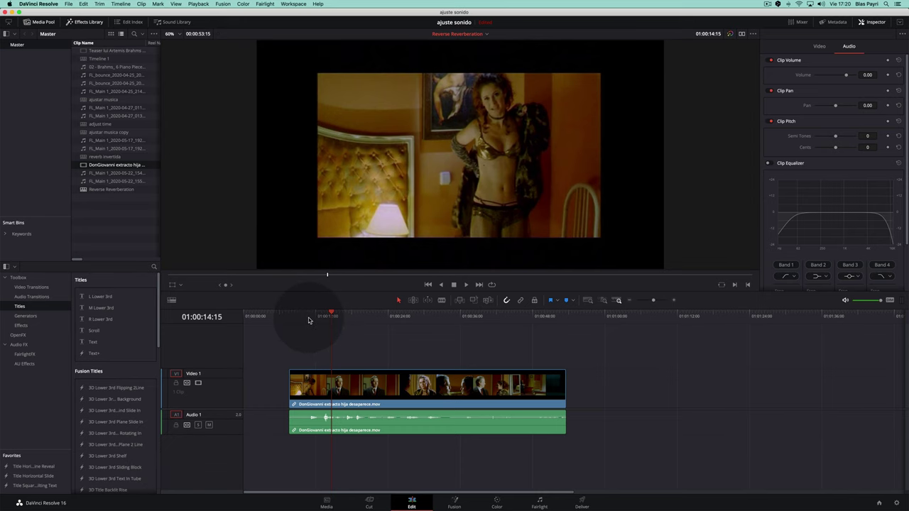
# Play back the timeline from an earlier point to review it
pyautogui.click(317, 319)
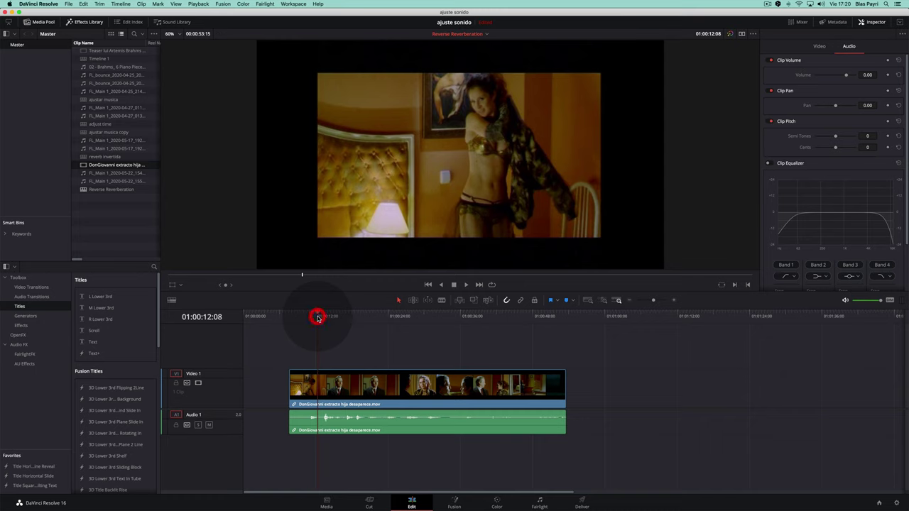
pyautogui.press('space')
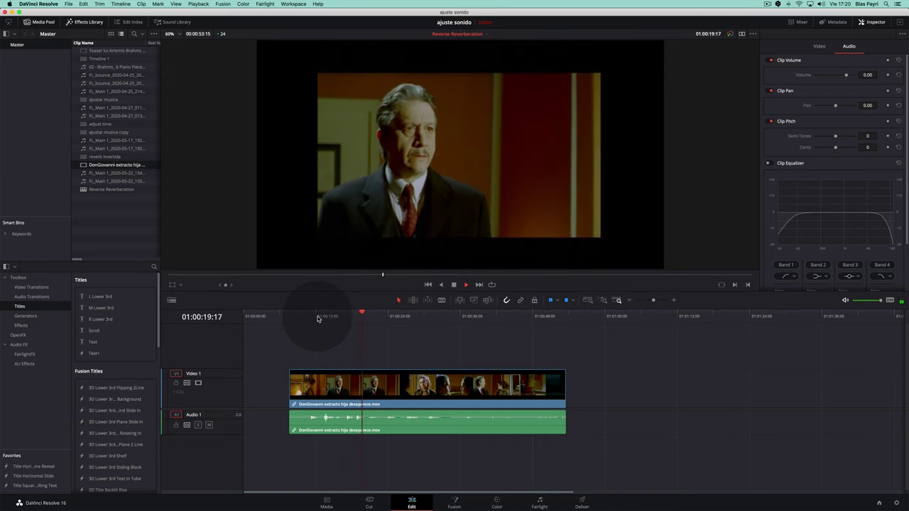
pyautogui.press('space')
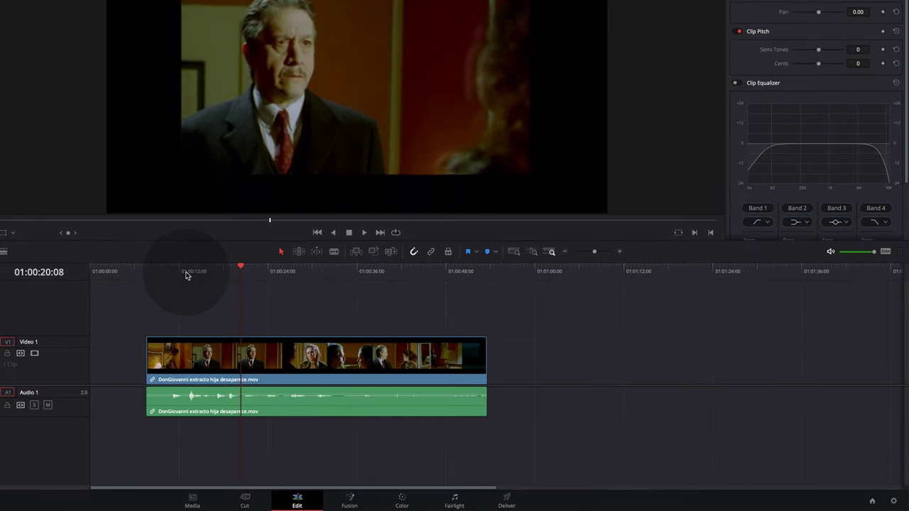
# On the Fairlight page, mark an in point at 01:00:07:15 and an out point at 01:00:46:02
pyautogui.click(455, 502)
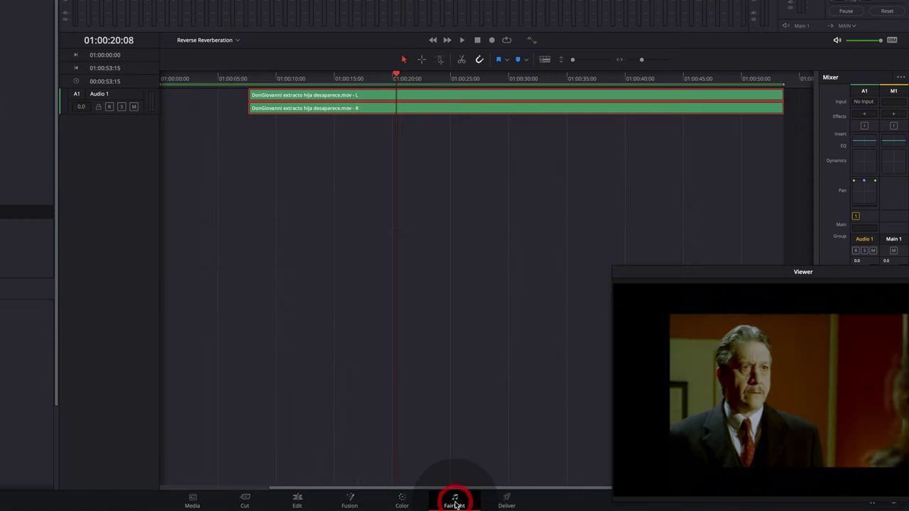
pyautogui.click(270, 148)
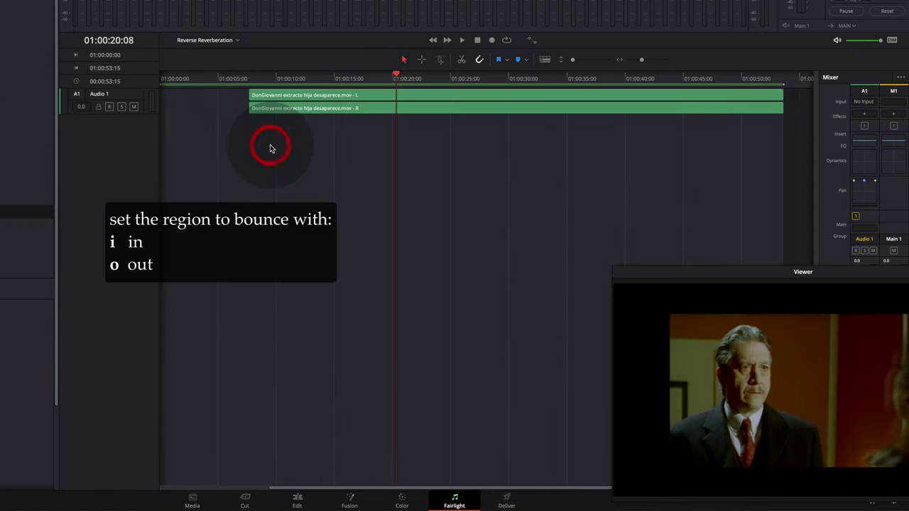
pyautogui.click(249, 79)
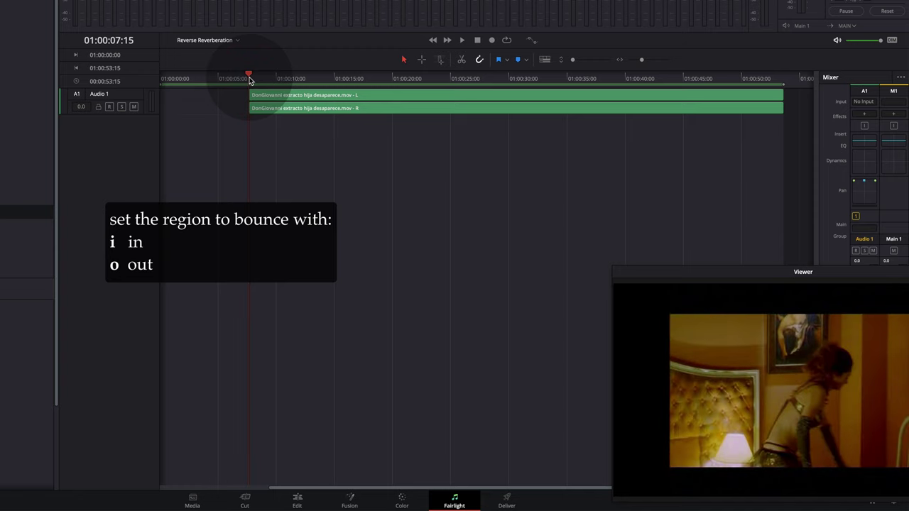
pyautogui.press('i')
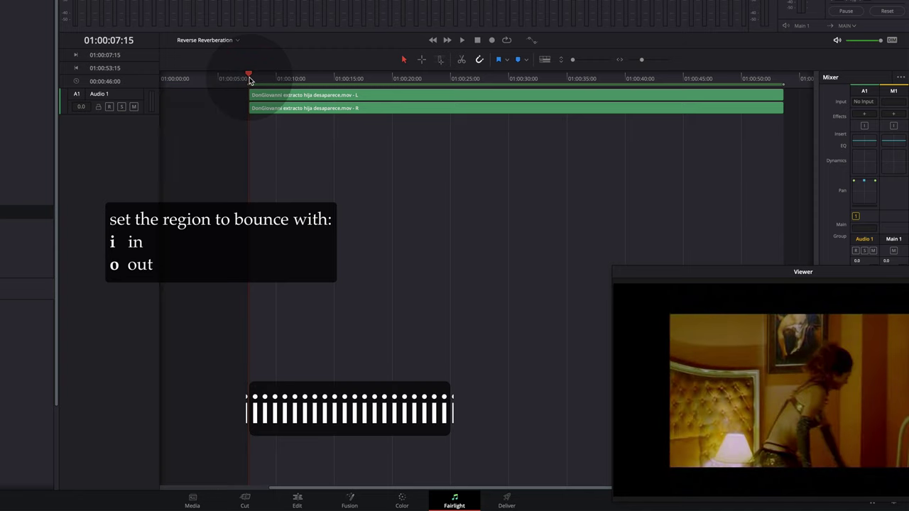
pyautogui.click(783, 83)
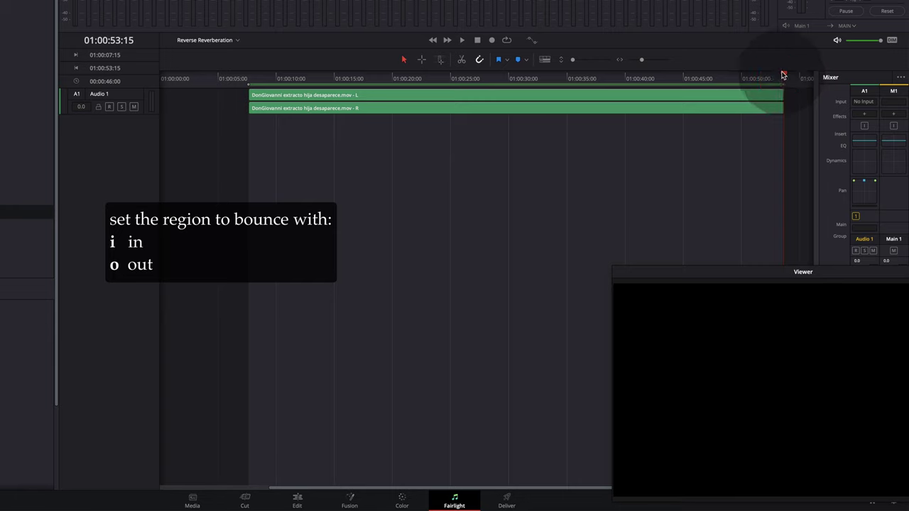
pyautogui.moveTo(783, 75); pyautogui.dragTo(698, 83)
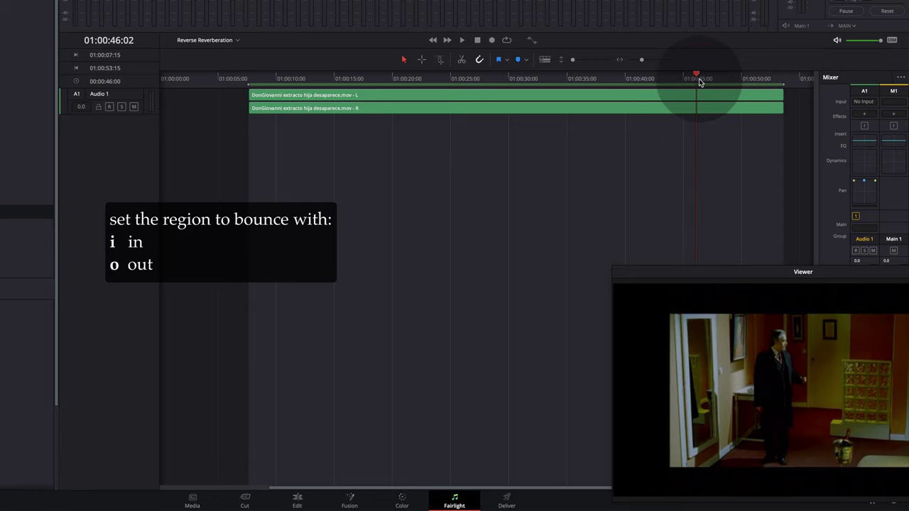
pyautogui.press('o')
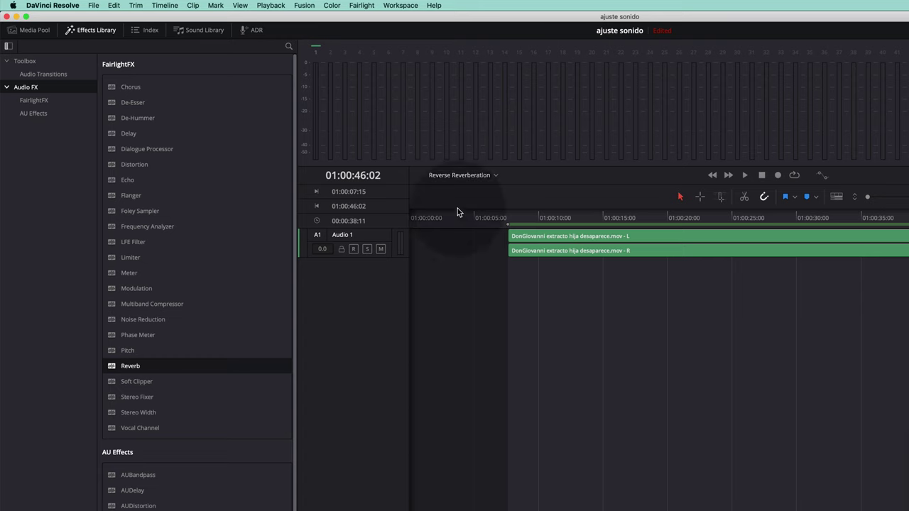
# Bounce the Main mix of the marked region onto a new track with Bounce Mix to Track
pyautogui.click(167, 5)
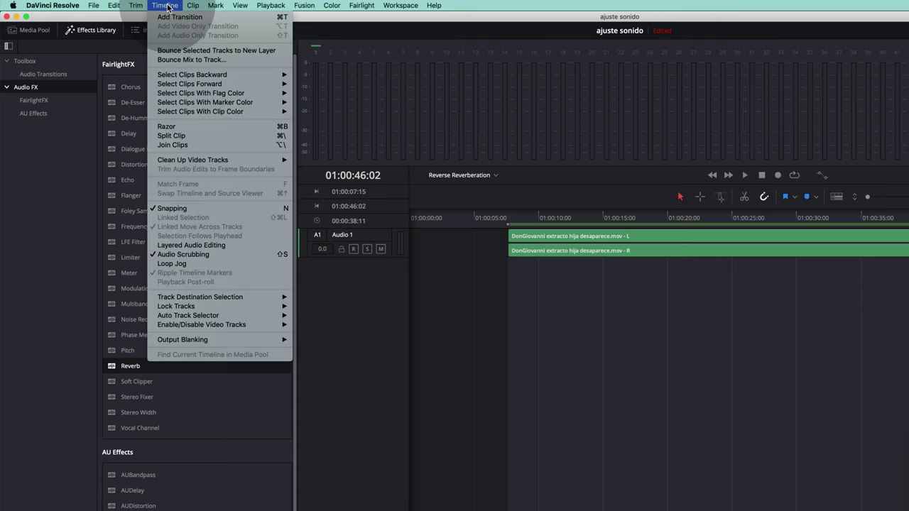
pyautogui.click(178, 59)
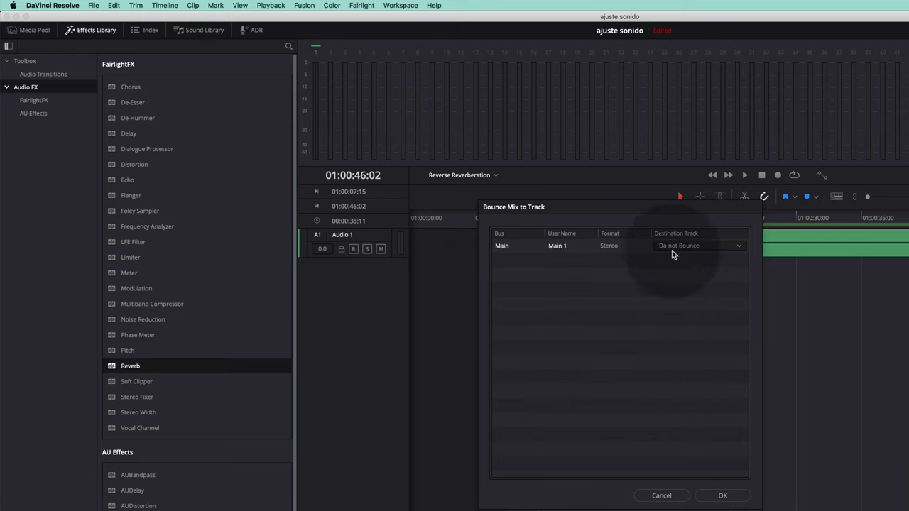
pyautogui.click(670, 271)
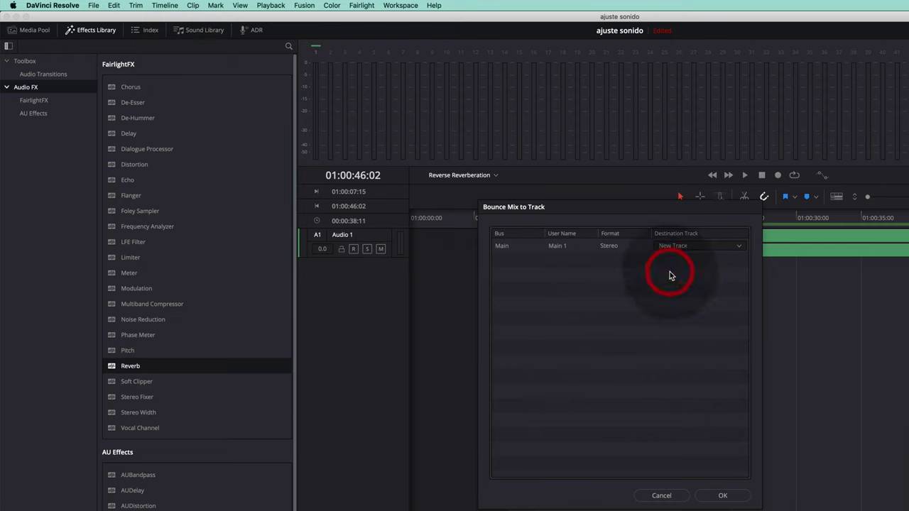
pyautogui.click(717, 495)
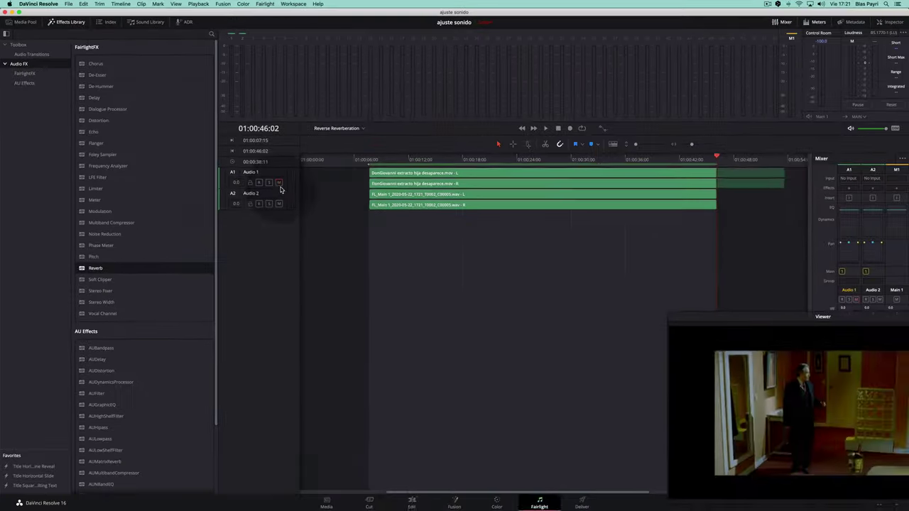
# On the Edit page, add markers at 01:00:07:15 and 01:00:46:02, then select the Audio 2 clip
pyautogui.click(412, 501)
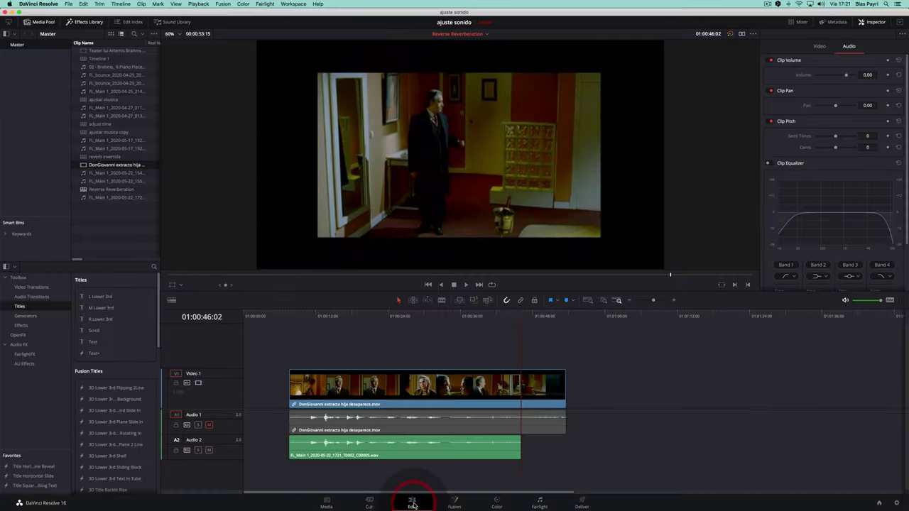
pyautogui.click(293, 319)
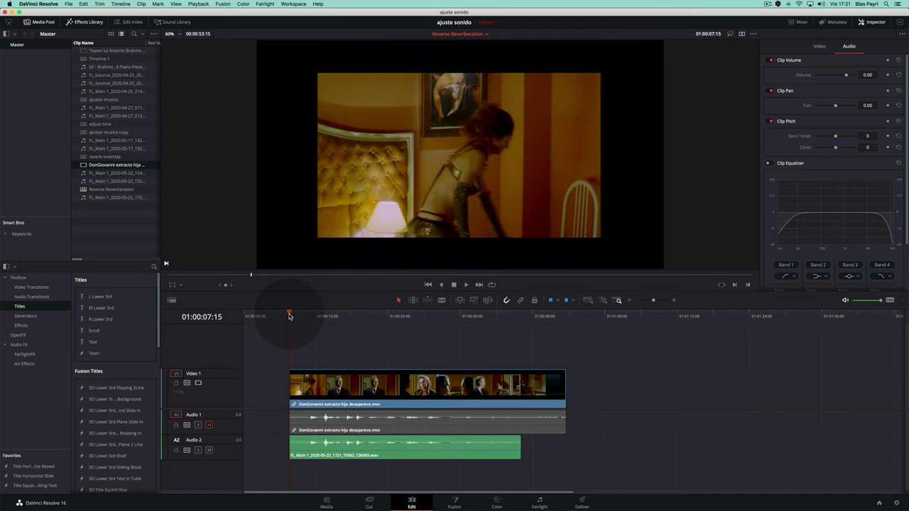
pyautogui.press('m')
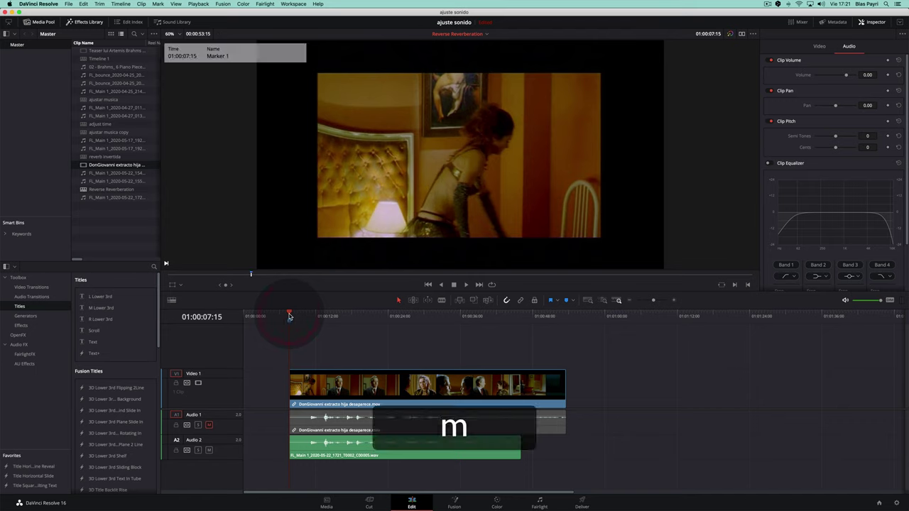
pyautogui.click(521, 316)
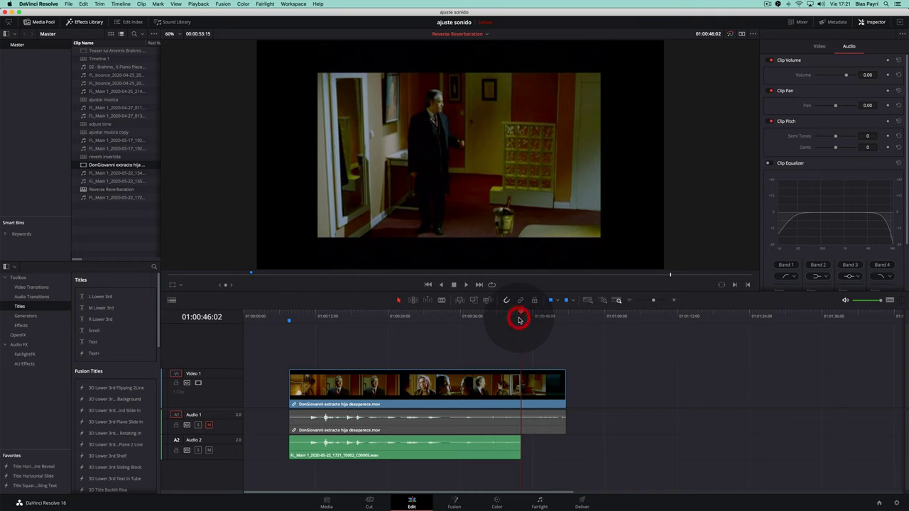
pyautogui.press('m')
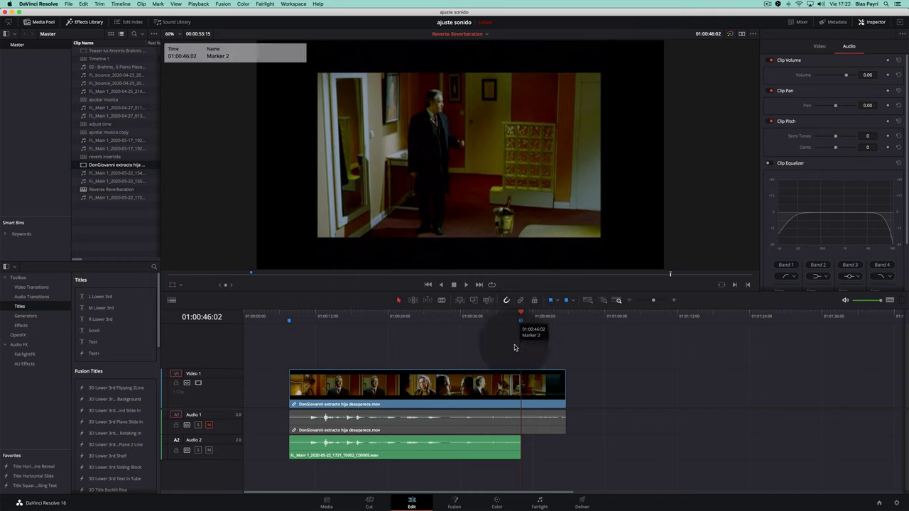
pyautogui.click(448, 456)
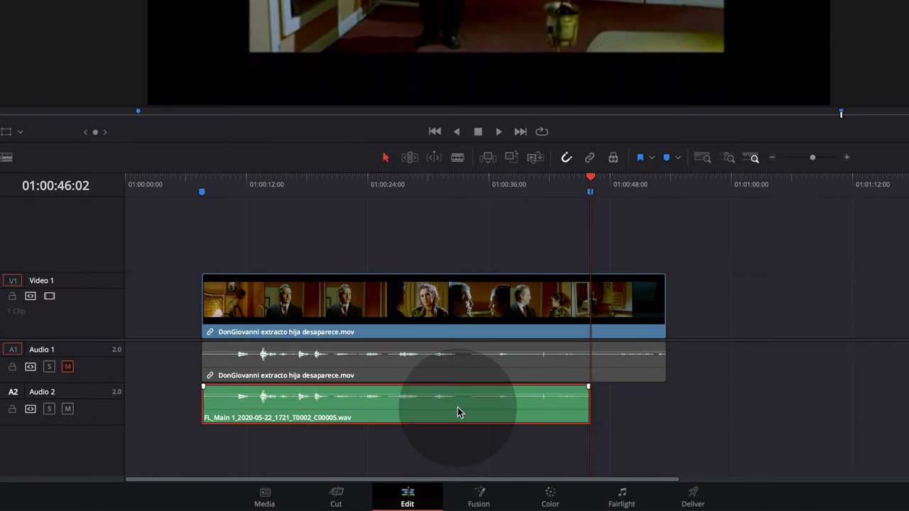
# Reverse the Audio 2 clip at -100% speed with pitch correction turned off
pyautogui.rightClick(442, 451)
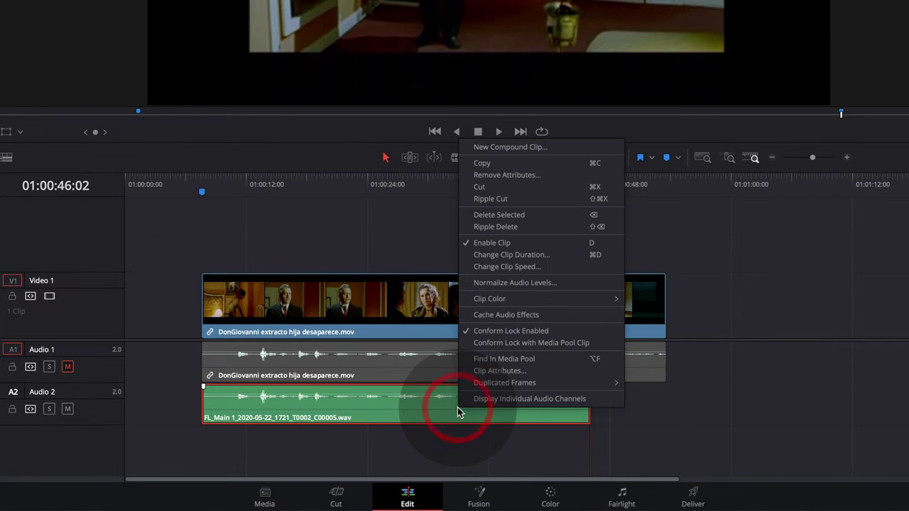
pyautogui.click(507, 269)
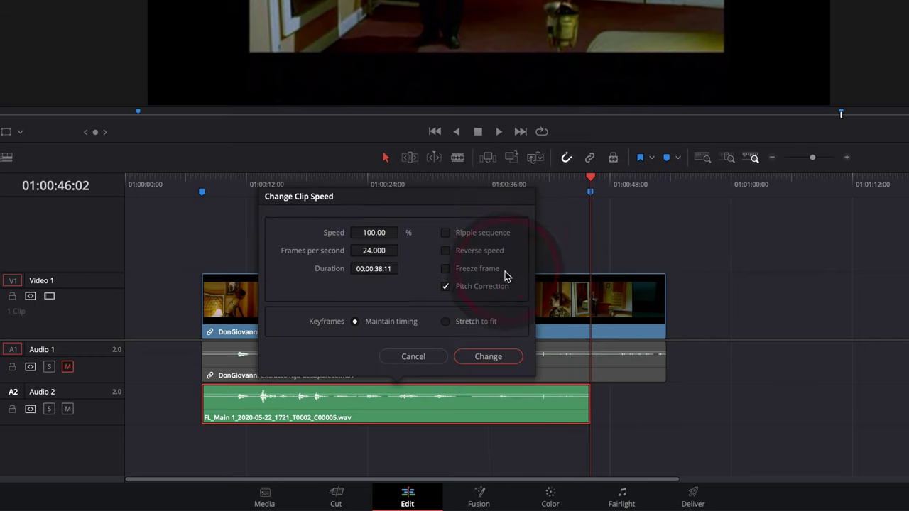
pyautogui.click(445, 287)
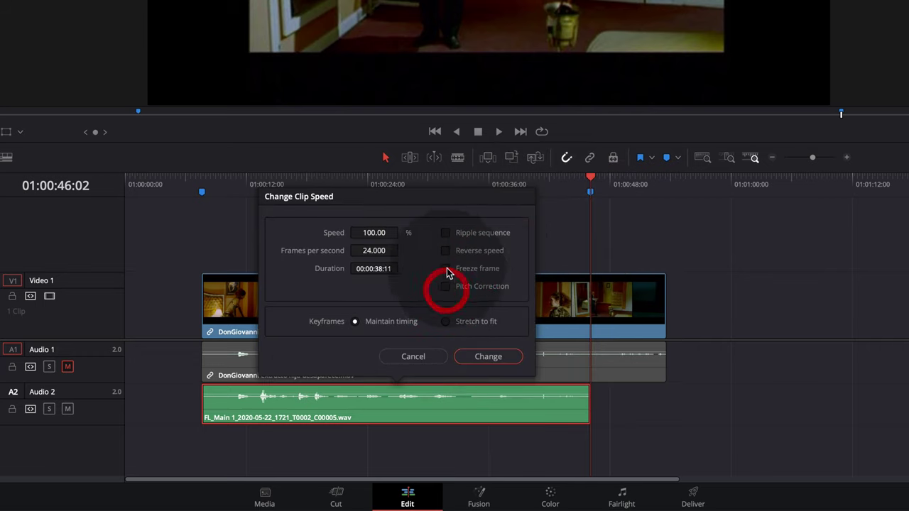
pyautogui.click(445, 252)
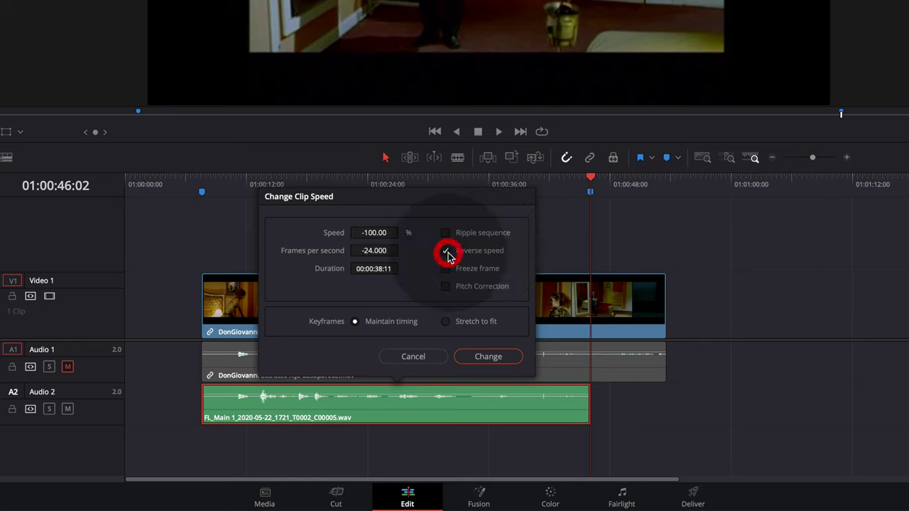
pyautogui.click(475, 357)
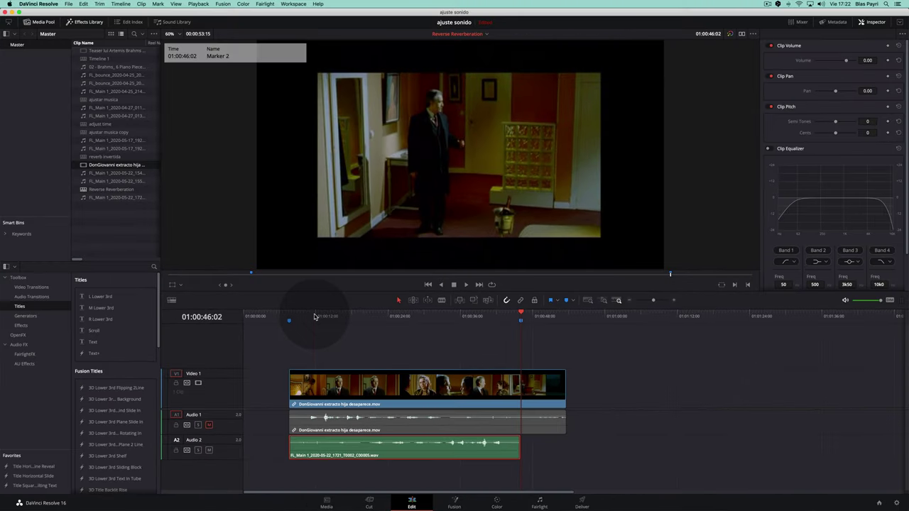
# Play back the reversed audio from about 01:00:11:18, then go to the Fairlight page
pyautogui.click(245, 184)
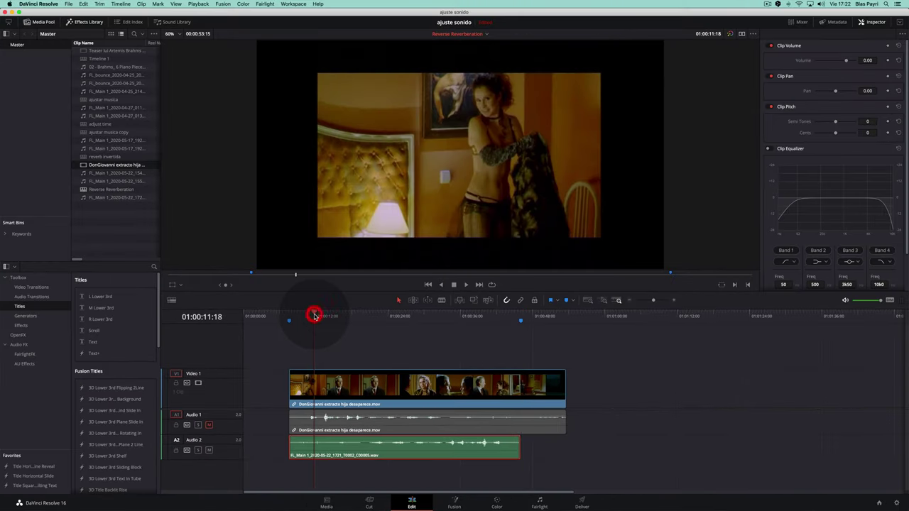
pyautogui.press('space')
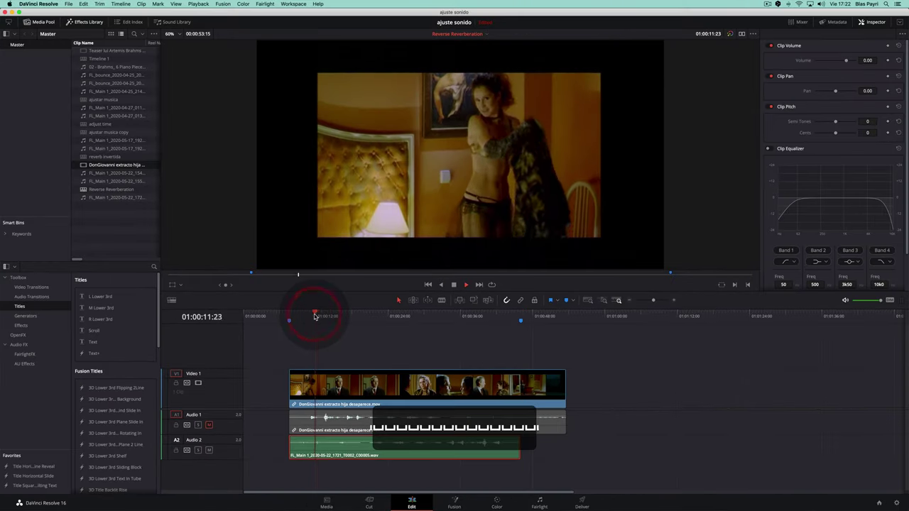
pyautogui.click(380, 321)
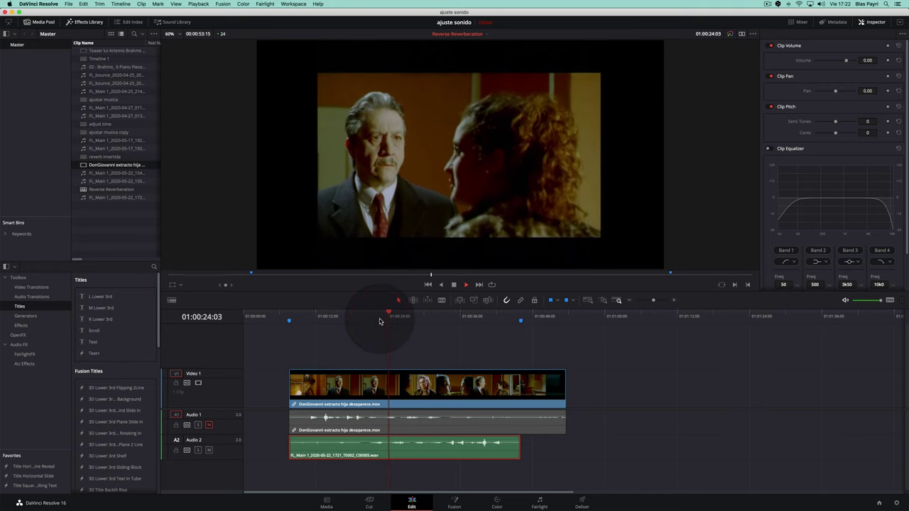
pyautogui.press('space')
pyautogui.click(537, 504)
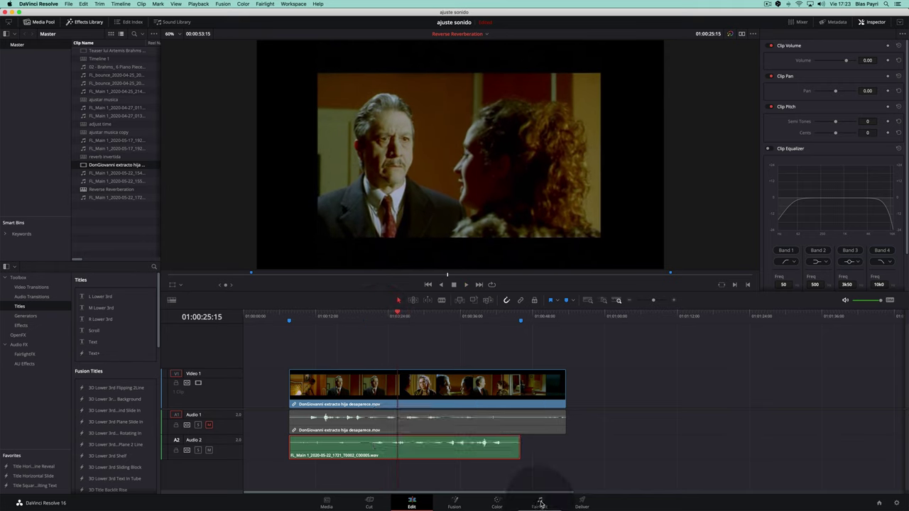
pyautogui.click(540, 504)
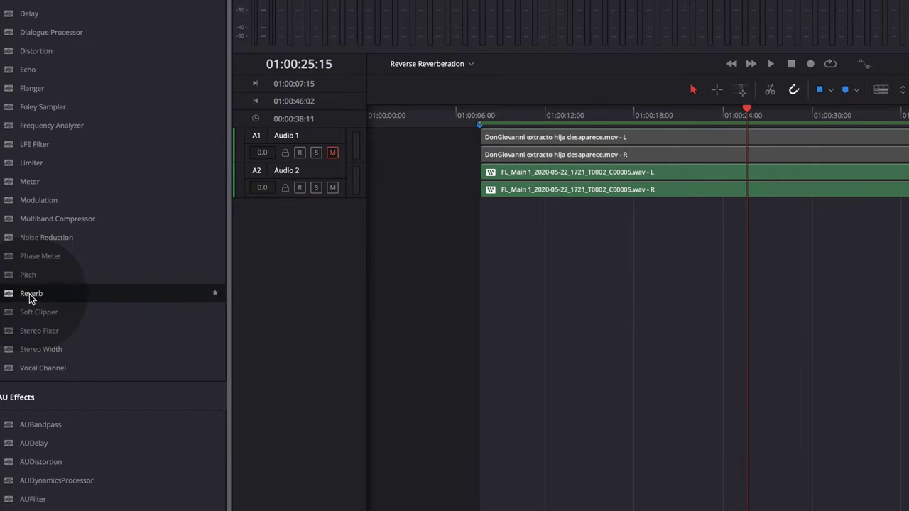
# Add a Reverb effect to Audio 2, adjust its reverb time, and lower Dry/Wet to 73.73%
pyautogui.moveTo(29, 294); pyautogui.dragTo(290, 176)
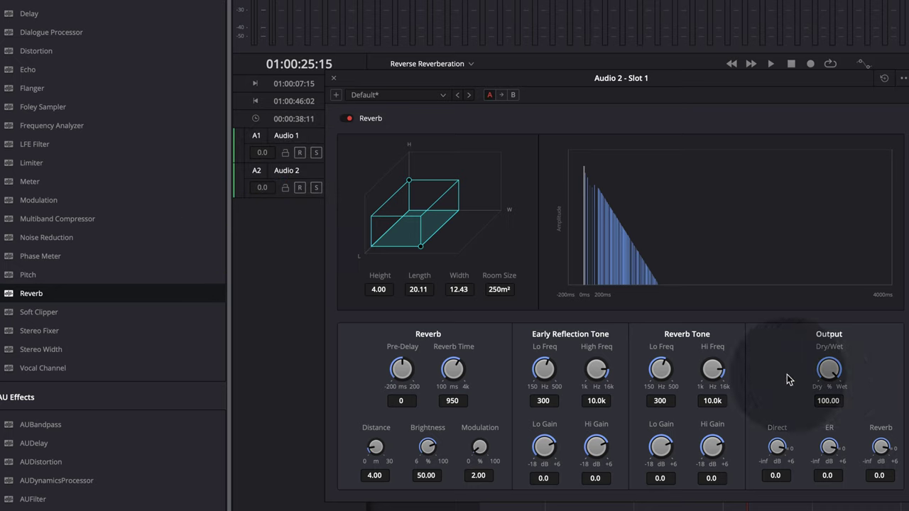
pyautogui.click(452, 402)
pyautogui.moveTo(450, 372); pyautogui.dragTo(462, 375)
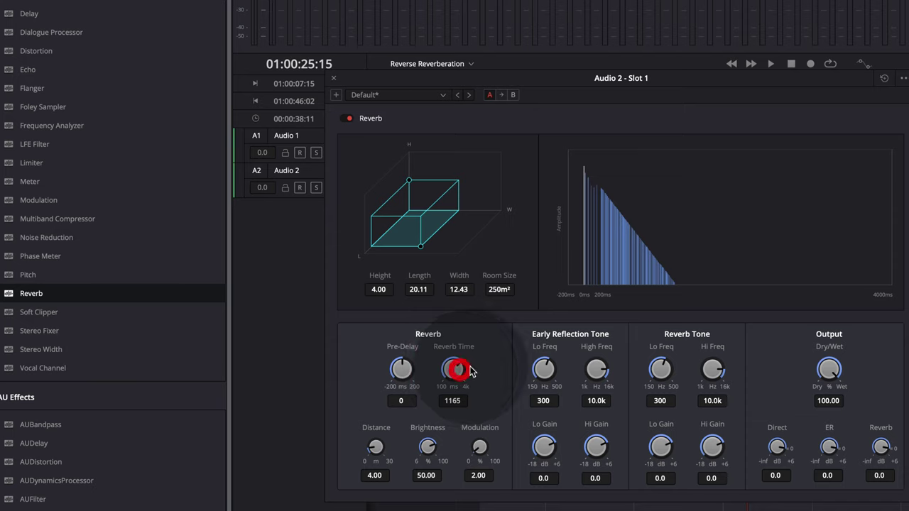
pyautogui.moveTo(833, 372); pyautogui.dragTo(795, 380)
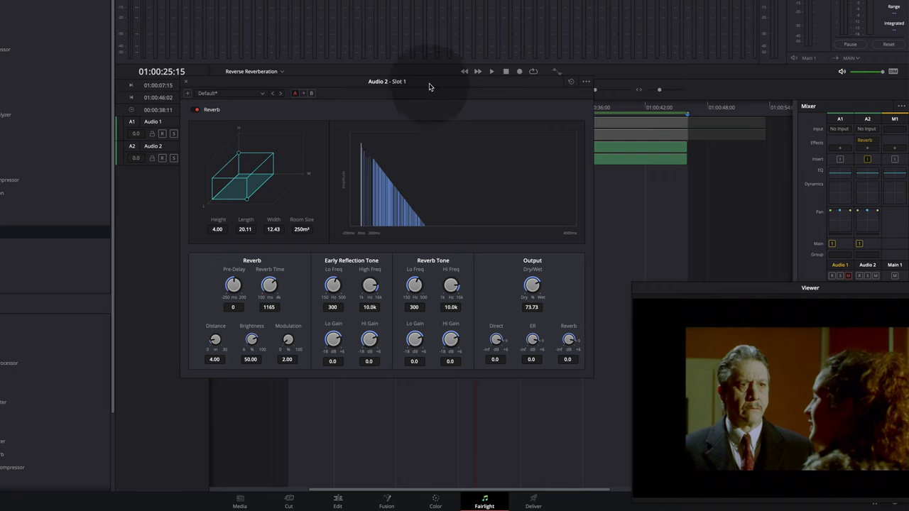
pyautogui.moveTo(429, 86); pyautogui.dragTo(282, 156)
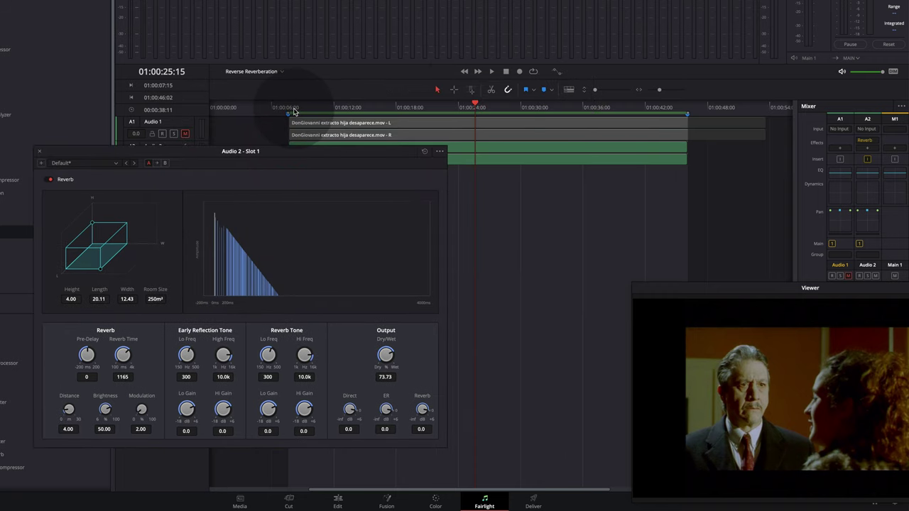
# Play from around 01:00:18, raise Reverb Time to 1804 ms, and close the Reverb window
pyautogui.click(405, 108)
pyautogui.press('space')
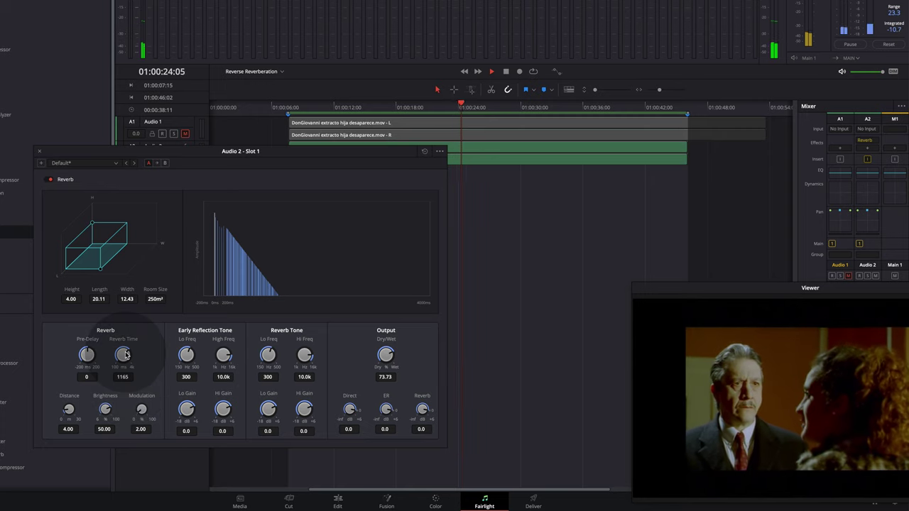
pyautogui.moveTo(125, 355); pyautogui.dragTo(139, 355)
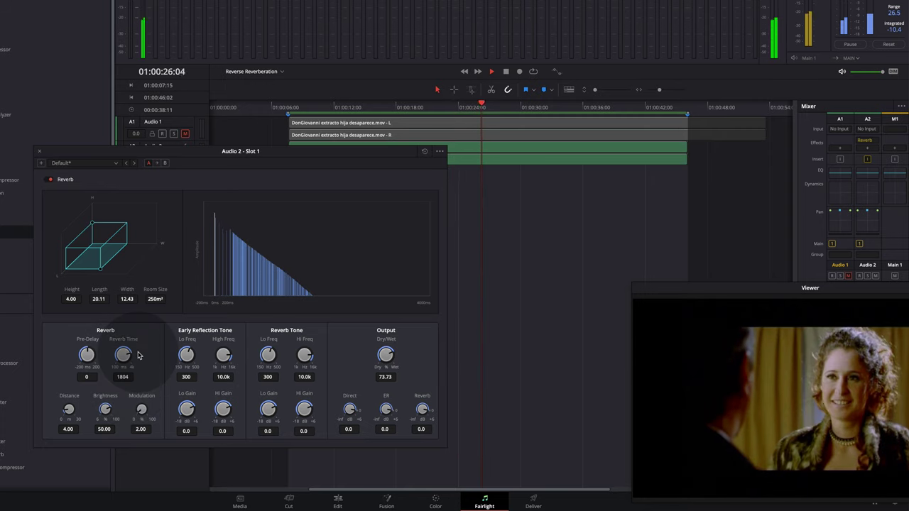
pyautogui.click(132, 355)
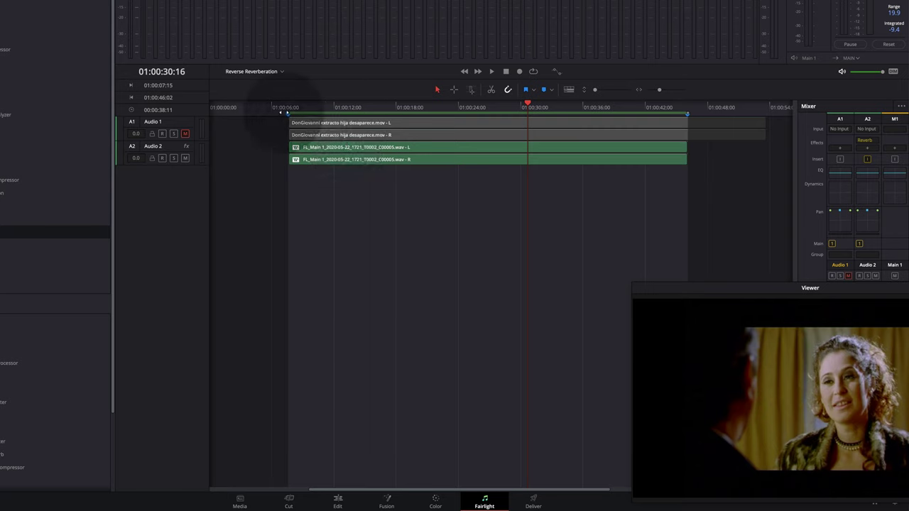
# Move the out point to 01:00:48:22 to leave room for the reverb tail
pyautogui.click(717, 115)
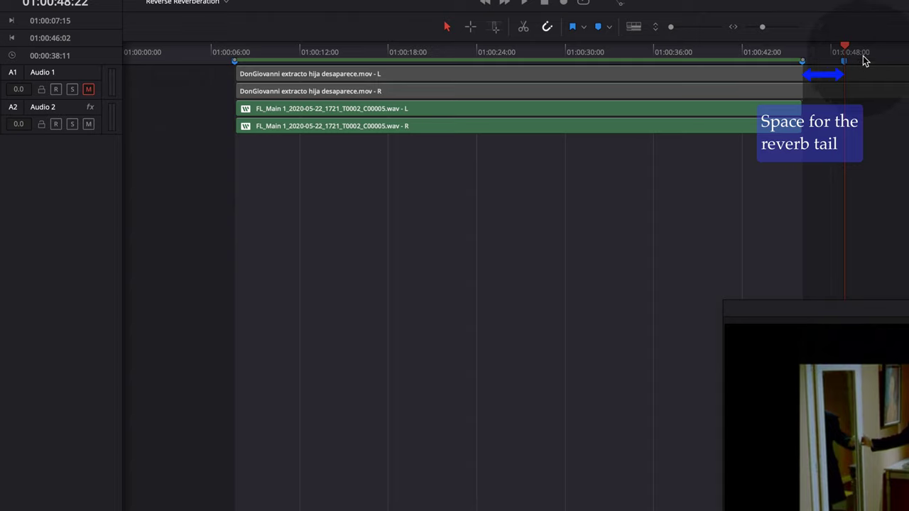
pyautogui.press('o')
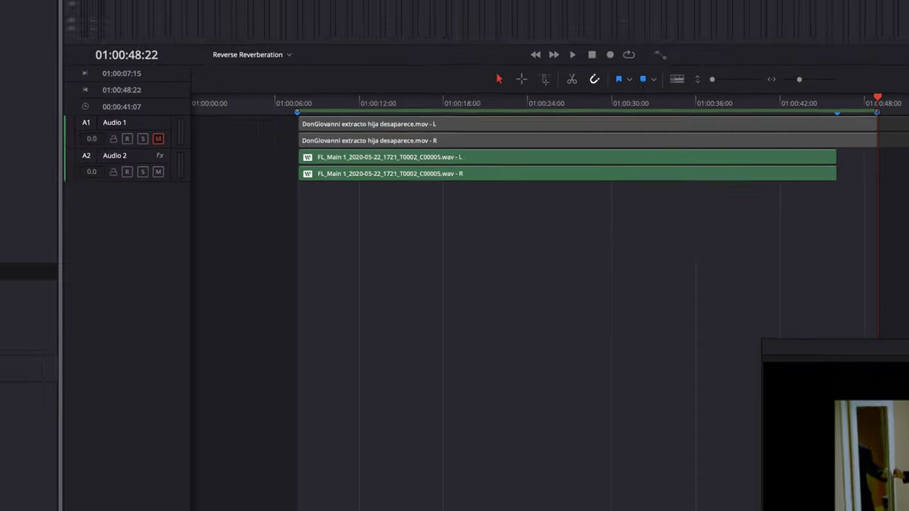
pyautogui.click(92, 6)
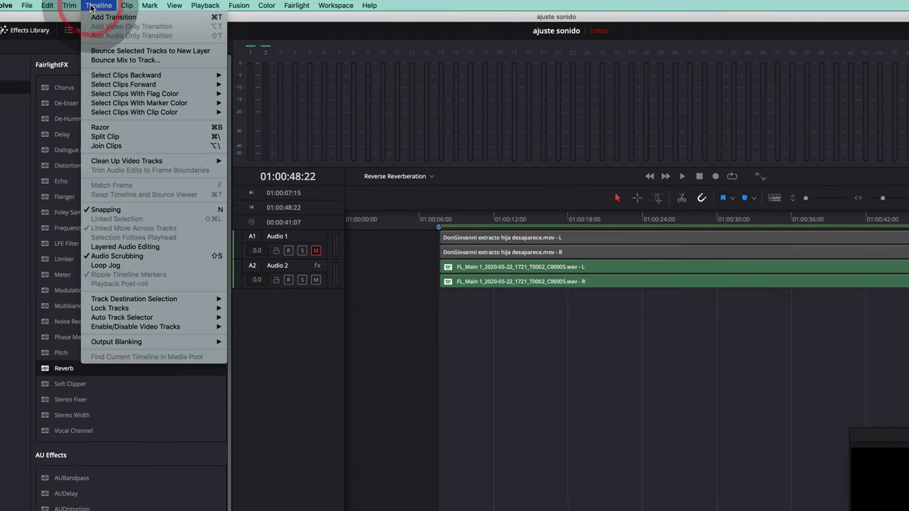
# Bounce the reverb mix onto a new track with Bounce Mix to Track
pyautogui.click(109, 61)
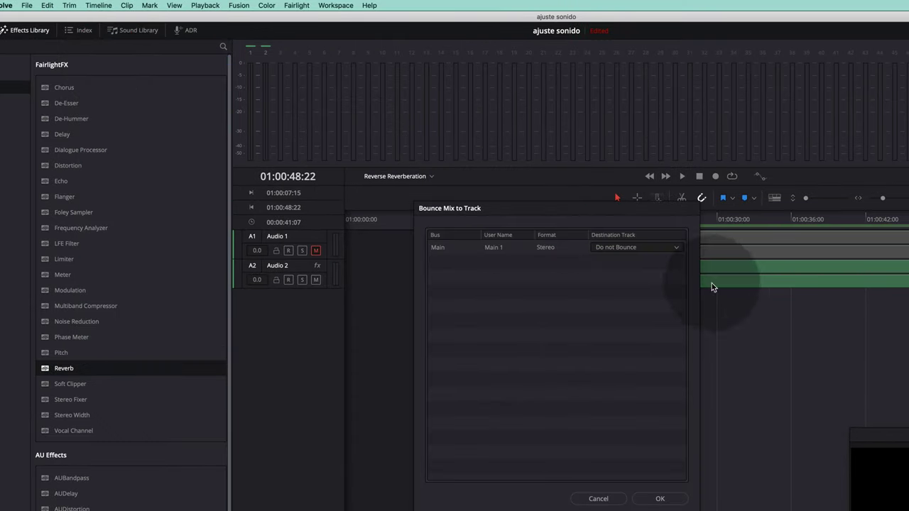
pyautogui.click(639, 247)
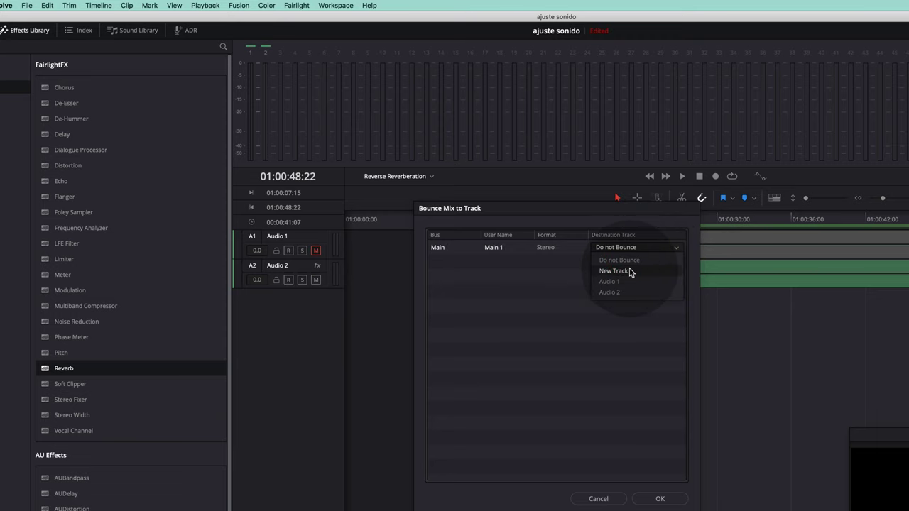
pyautogui.click(615, 270)
pyautogui.click(656, 498)
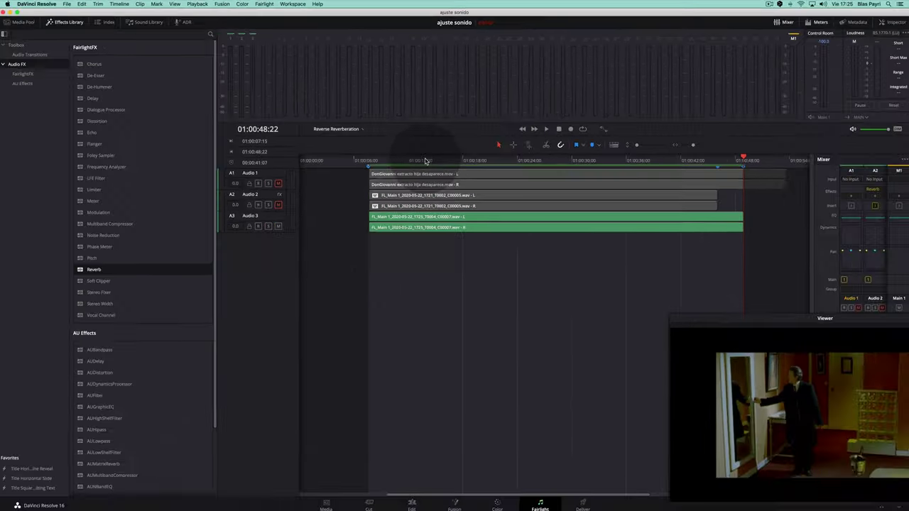
# Play back the bounced result from early in the clips, then return to the Edit page
pyautogui.click(445, 162)
pyautogui.press('space')
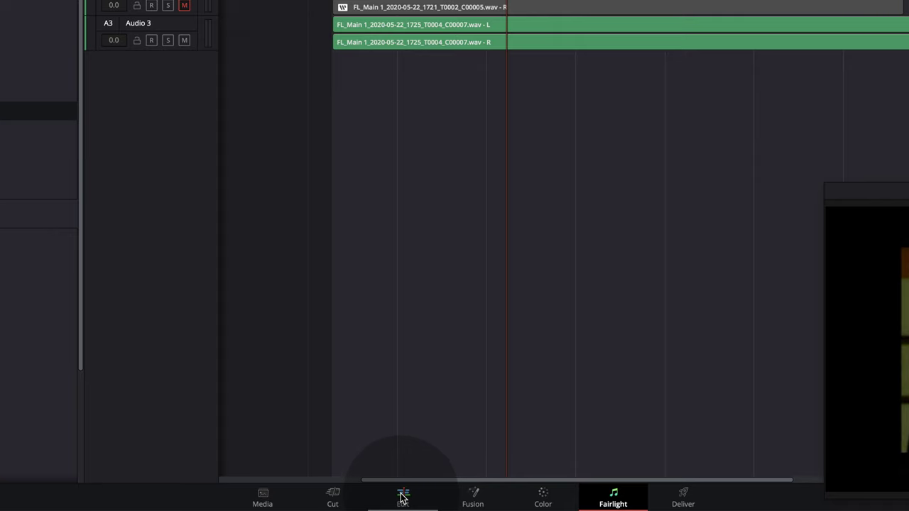
pyautogui.click(402, 496)
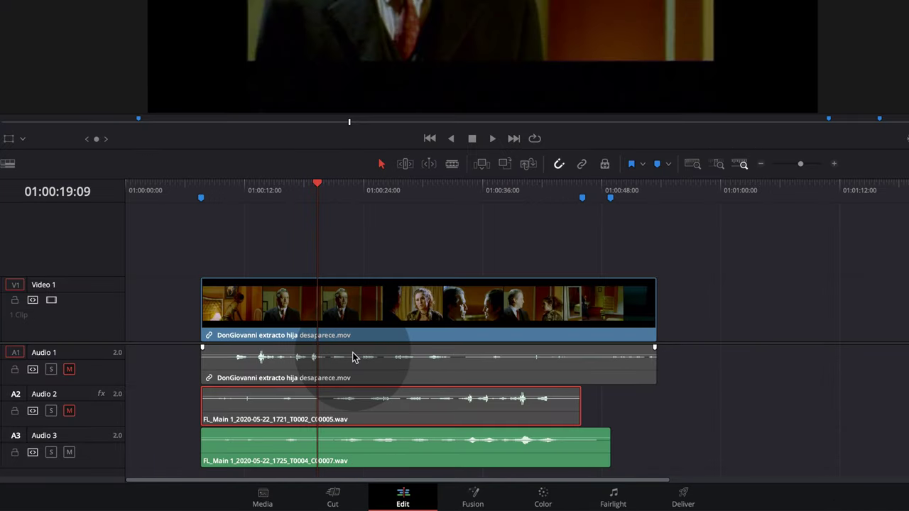
# Reverse the Audio 3 reverb bounce at -100% speed with pitch correction off
pyautogui.click(301, 445)
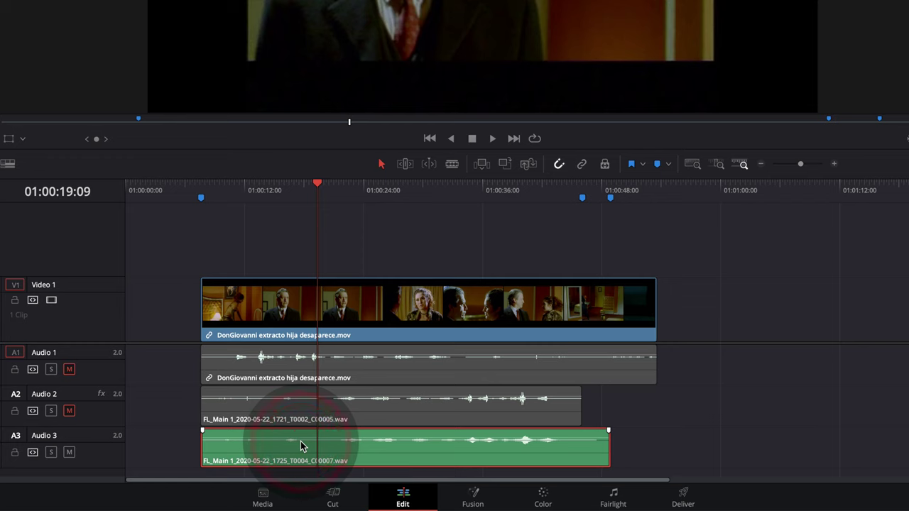
pyautogui.rightClick(300, 445)
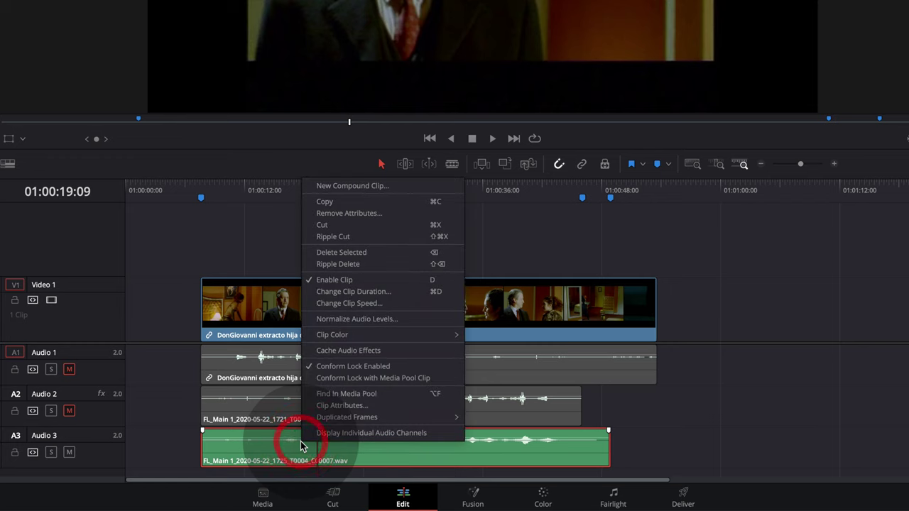
pyautogui.click(378, 305)
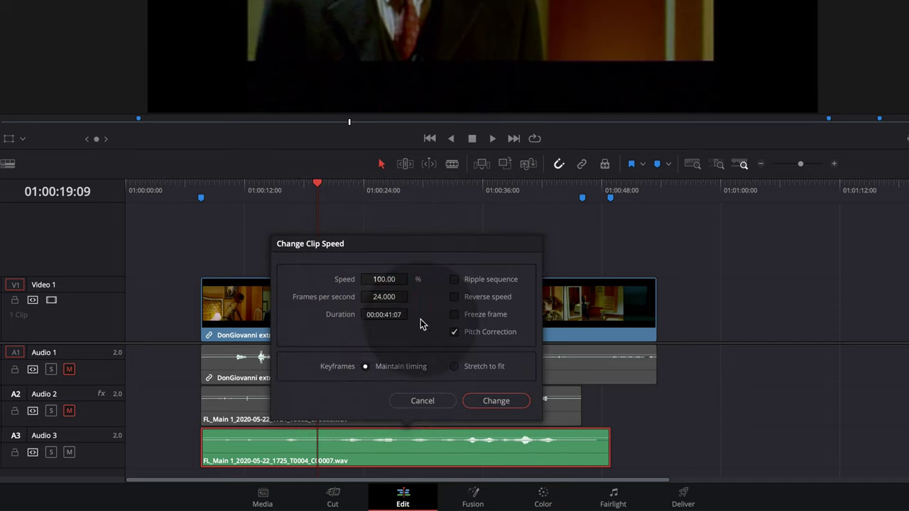
pyautogui.click(454, 334)
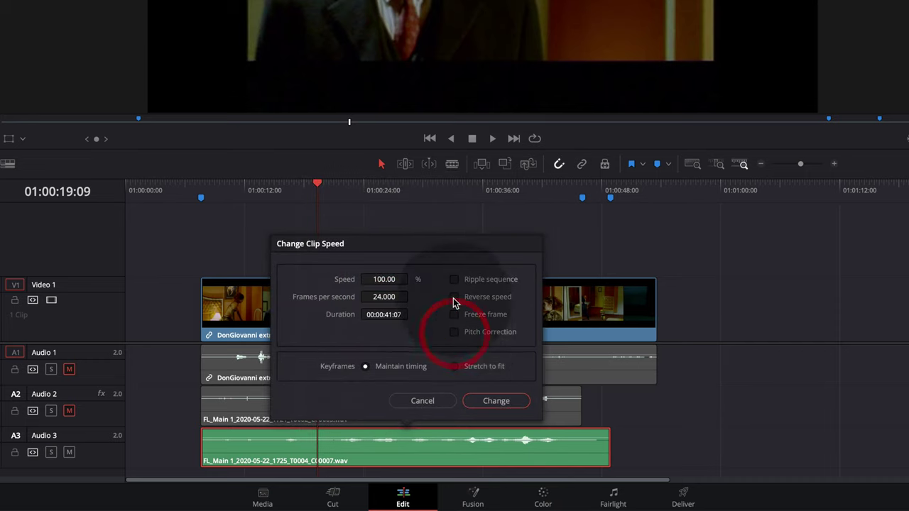
pyautogui.click(454, 298)
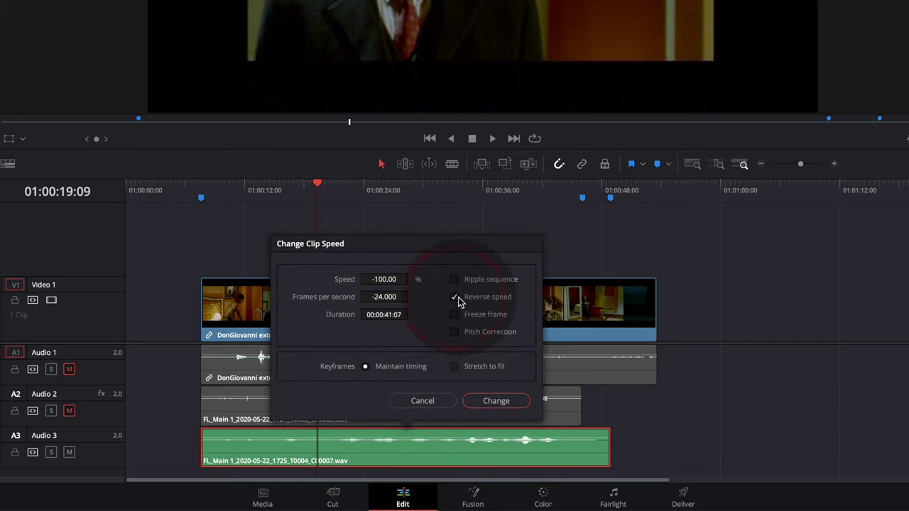
pyautogui.click(496, 401)
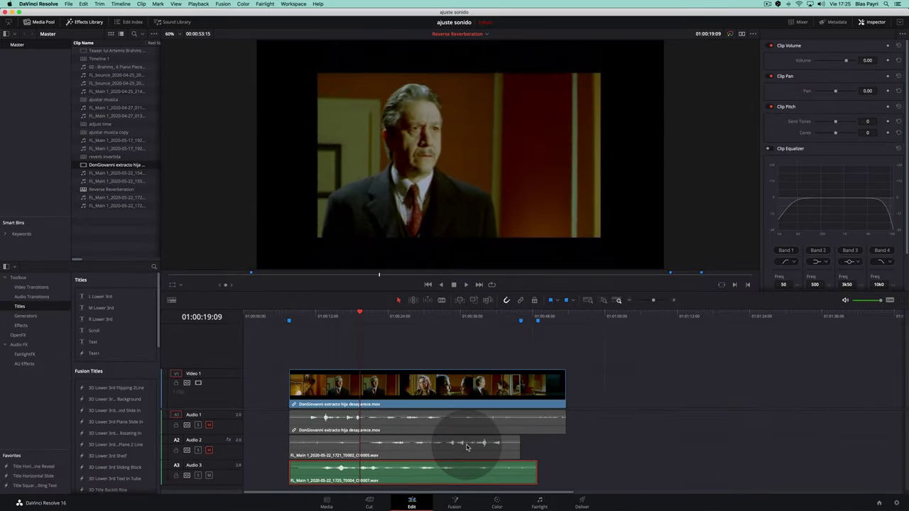
pyautogui.click(332, 317)
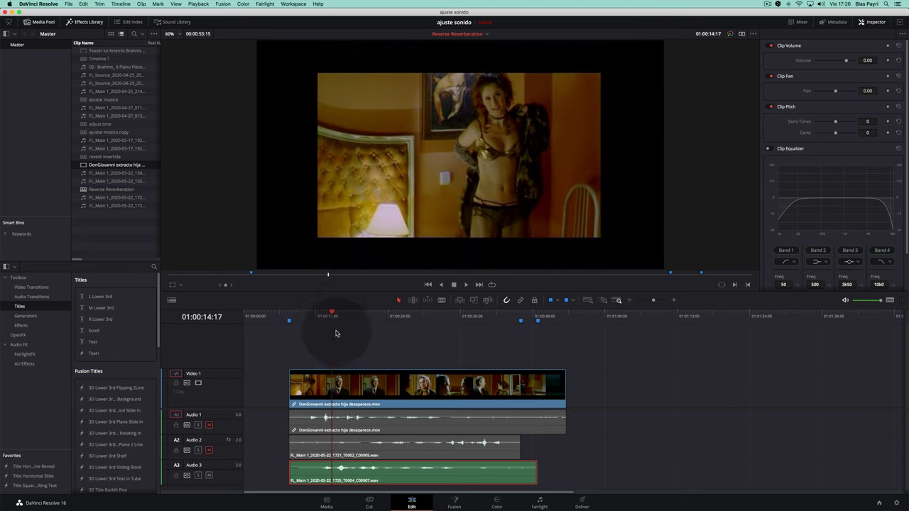
pyautogui.press('space')
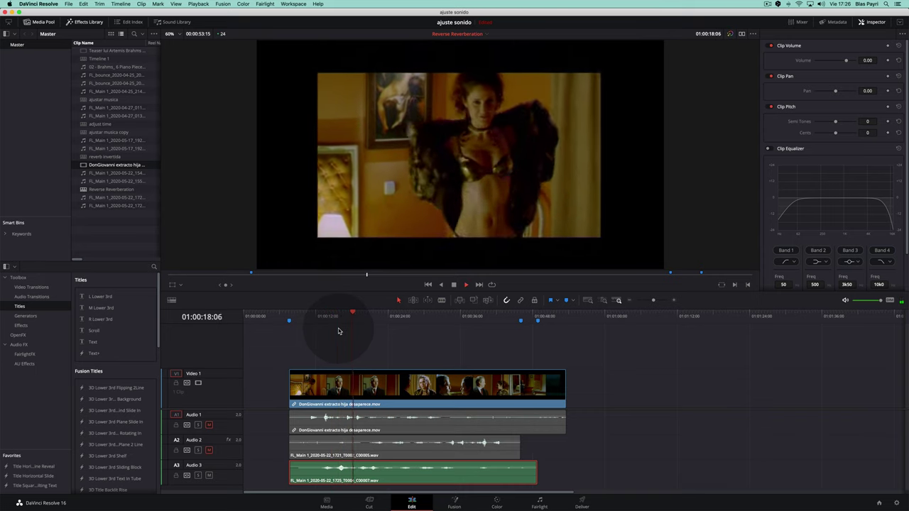
pyautogui.press('space')
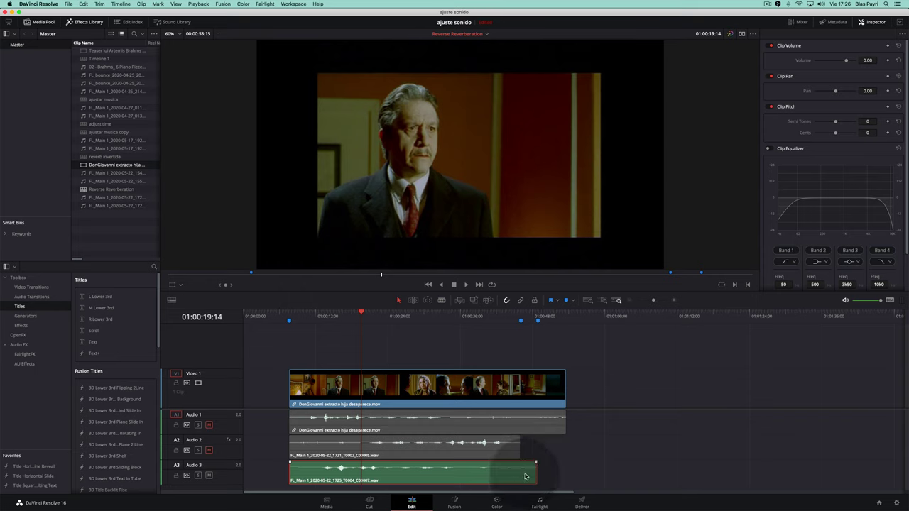
pyautogui.click(520, 317)
# Move the Audio 3 clip about 2 seconds (-02:19) earlier and play it back from around 01:00:14
pyautogui.moveTo(516, 480); pyautogui.dragTo(501, 476)
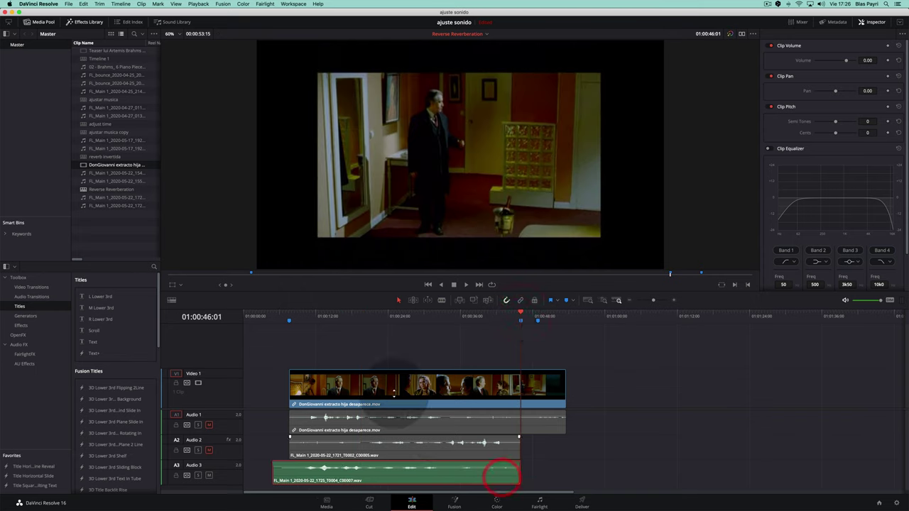
pyautogui.click(329, 318)
pyautogui.press('space')
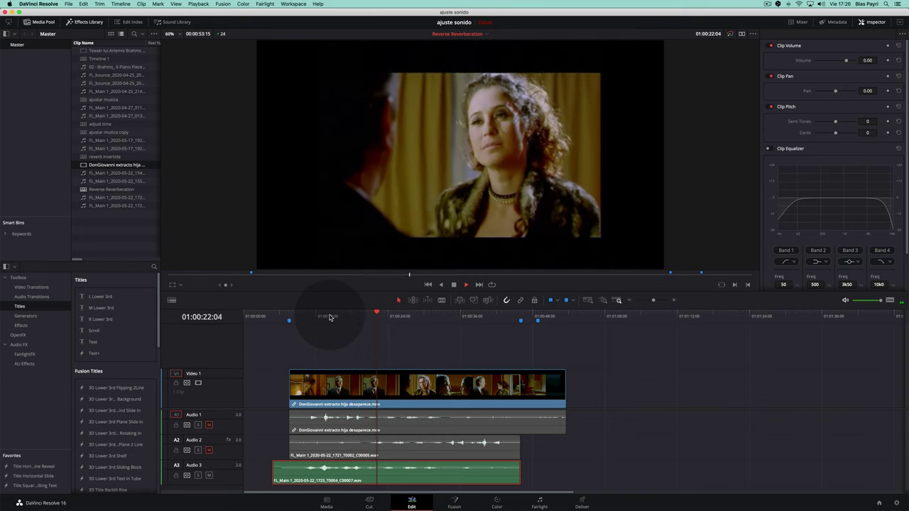
pyautogui.press('space')
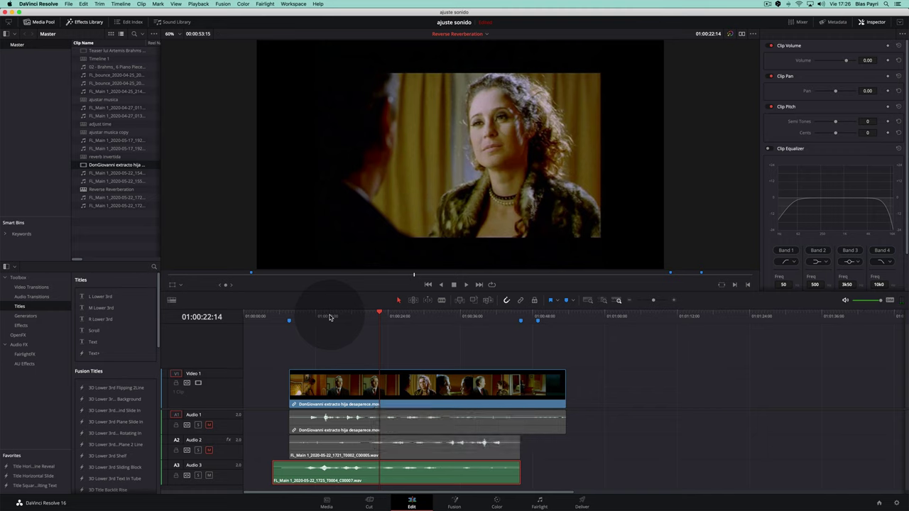
# Unmute Audio 1 and play from early in the timeline to check the mix
pyautogui.click(209, 426)
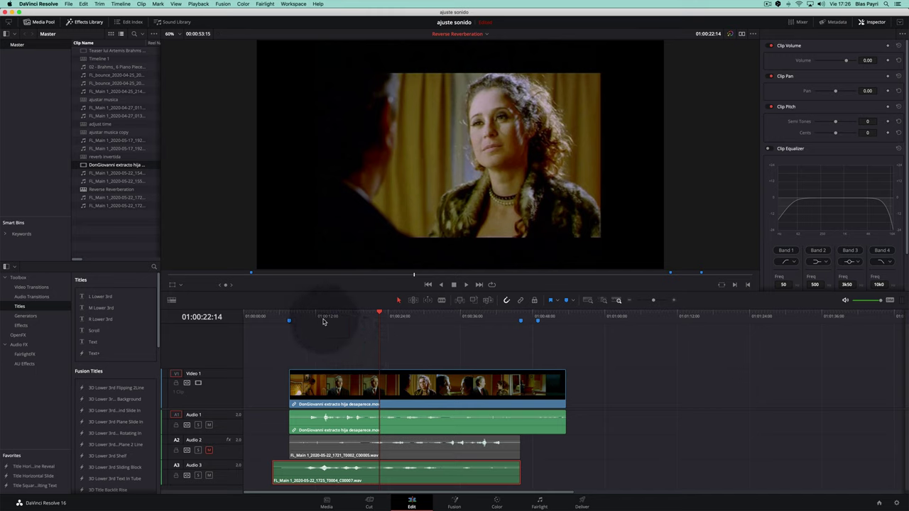
pyautogui.click(323, 317)
pyautogui.press('space')
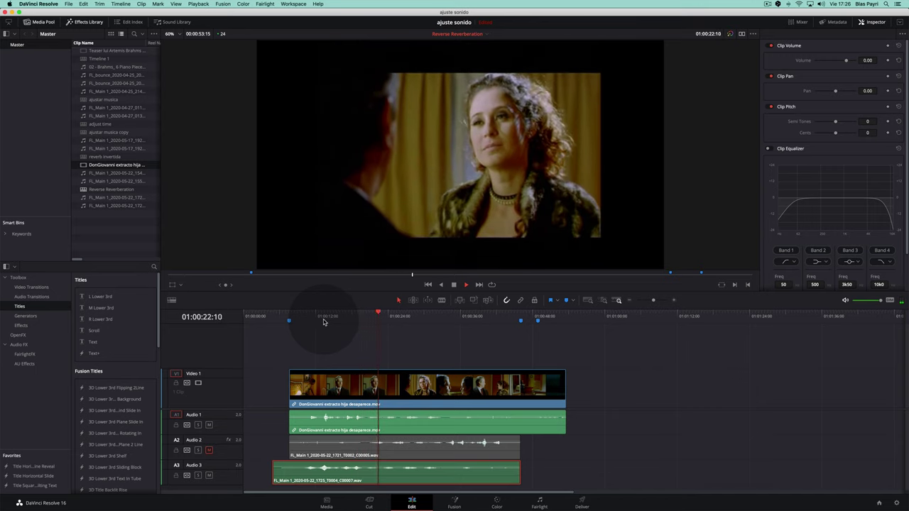
pyautogui.press('space')
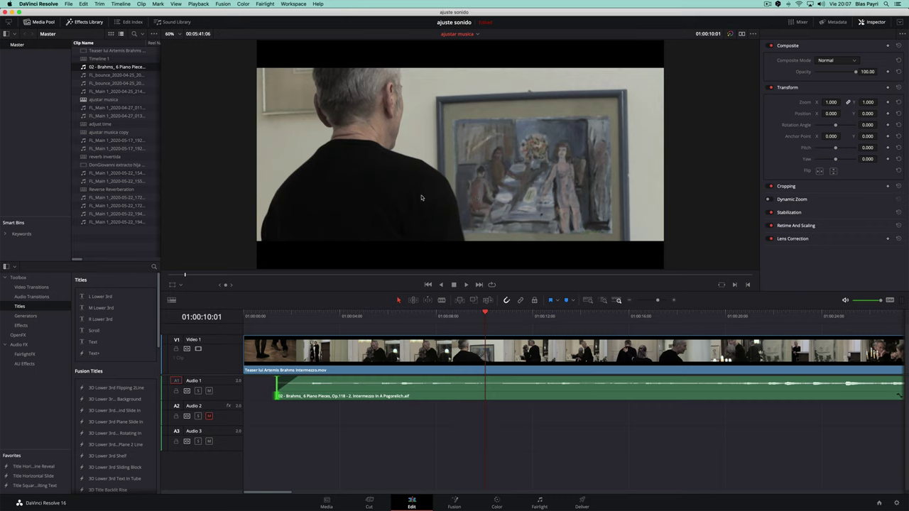
pyautogui.click(283, 317)
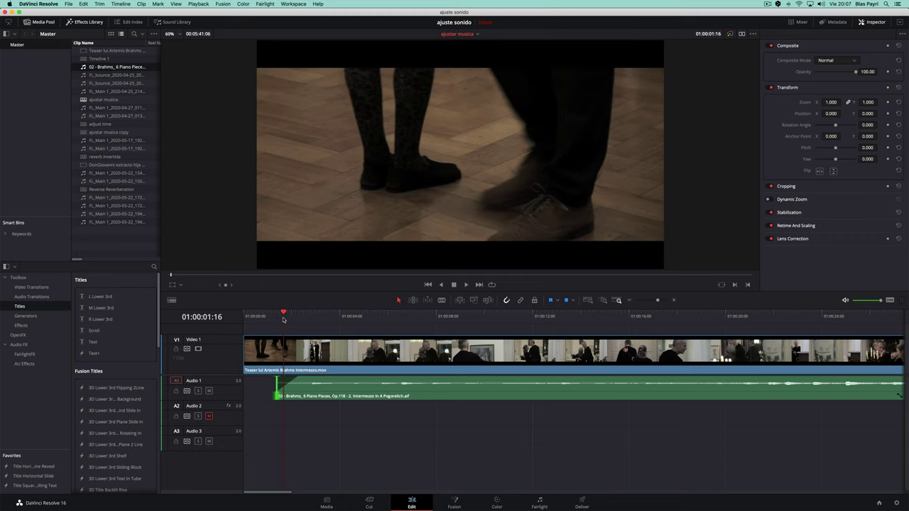
pyautogui.press('space')
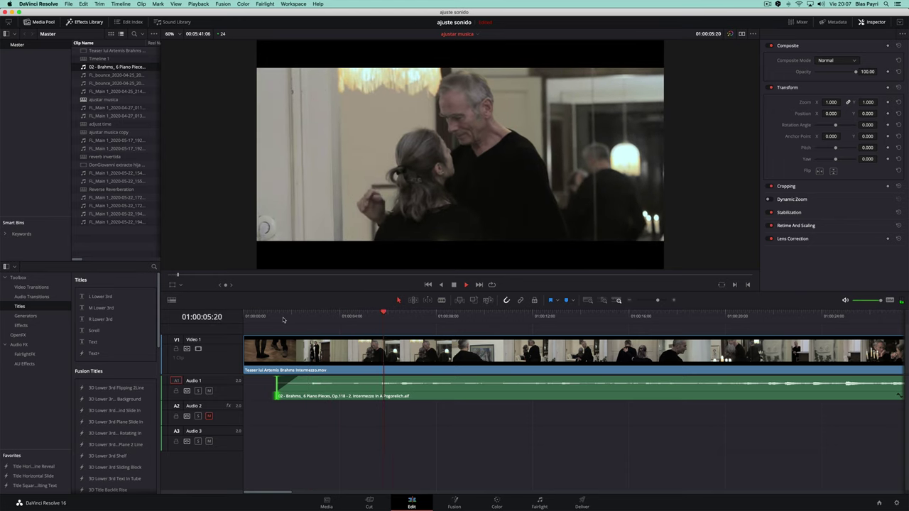
pyautogui.press('space')
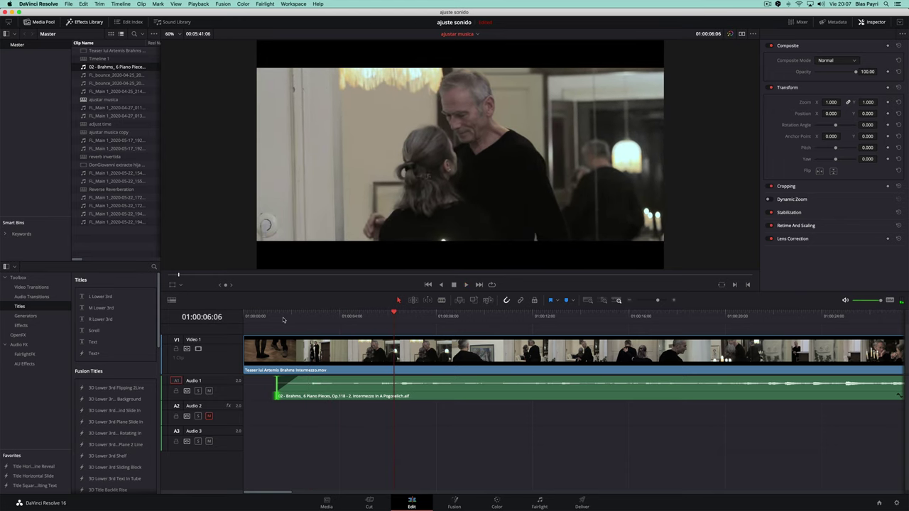
pyautogui.click(244, 318)
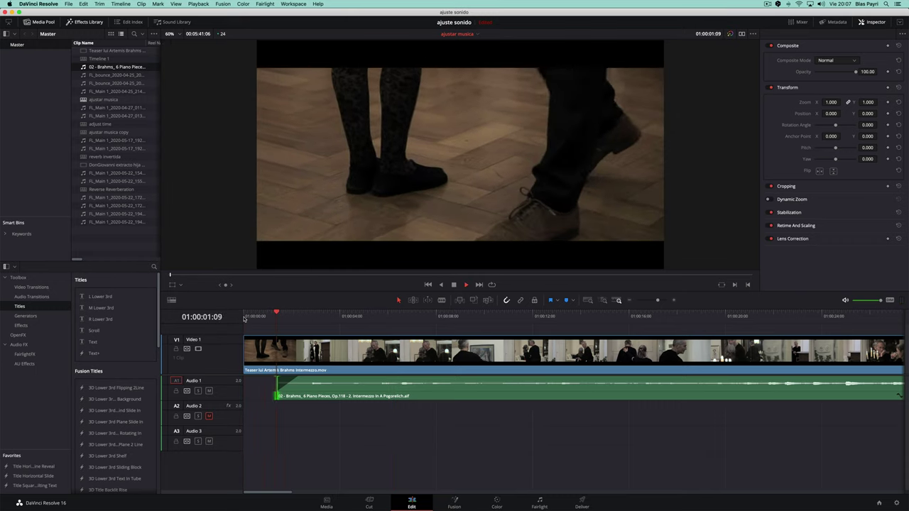
pyautogui.press('space')
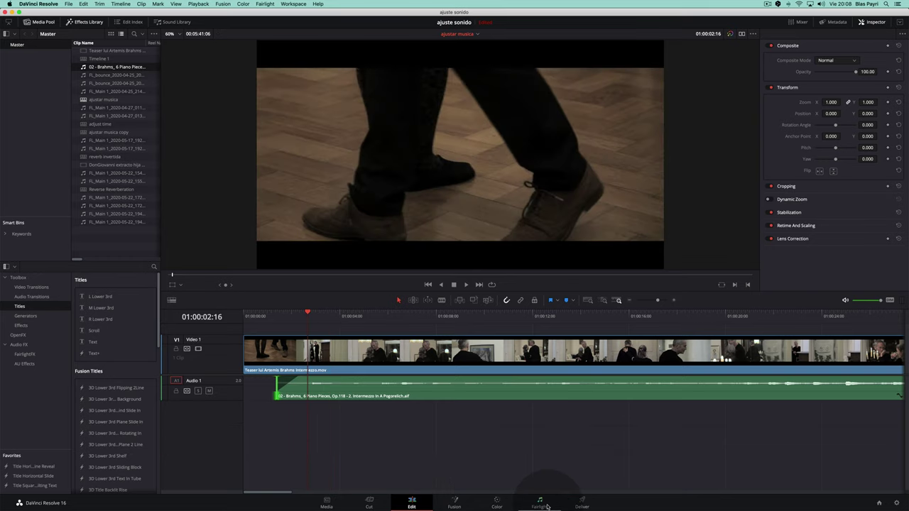
# On the Fairlight page, mark In at 01:00:02:11 and Out at 01:00:04:07 around the first piano note
pyautogui.click(540, 502)
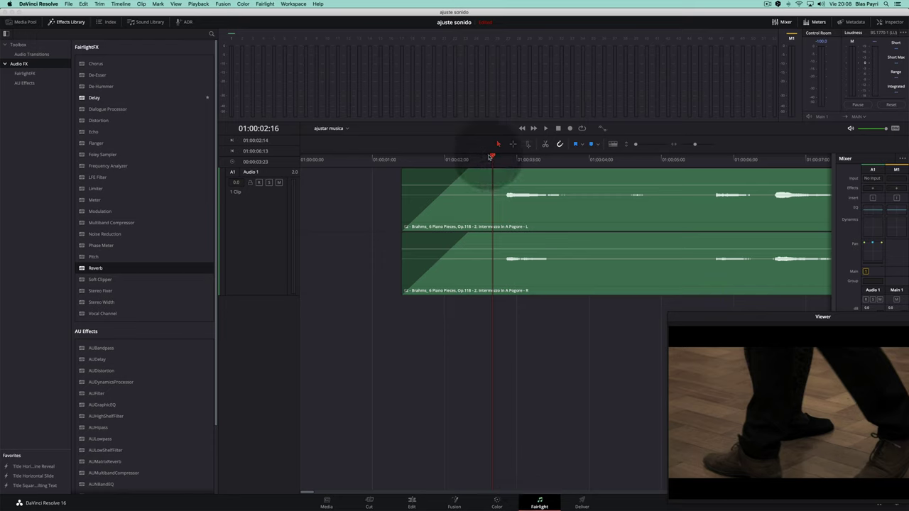
pyautogui.moveTo(493, 157); pyautogui.dragTo(478, 167)
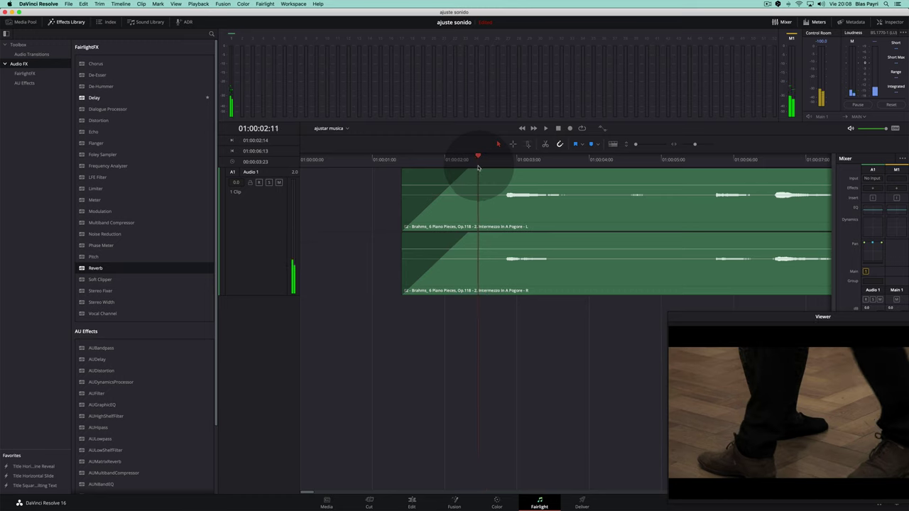
pyautogui.press('i')
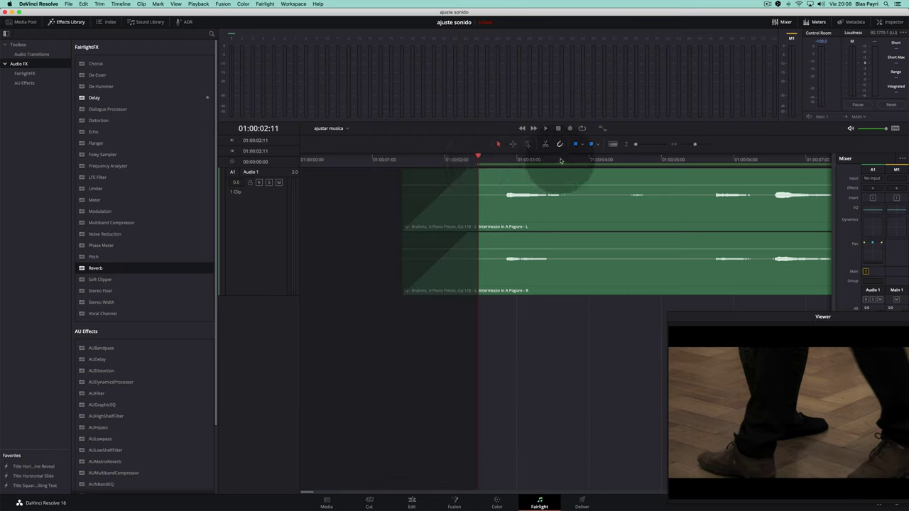
pyautogui.click(612, 160)
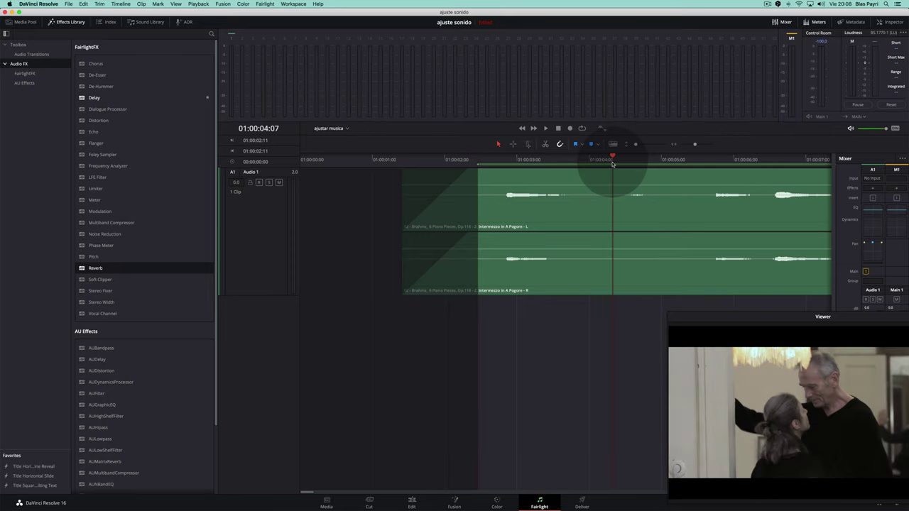
pyautogui.press('o')
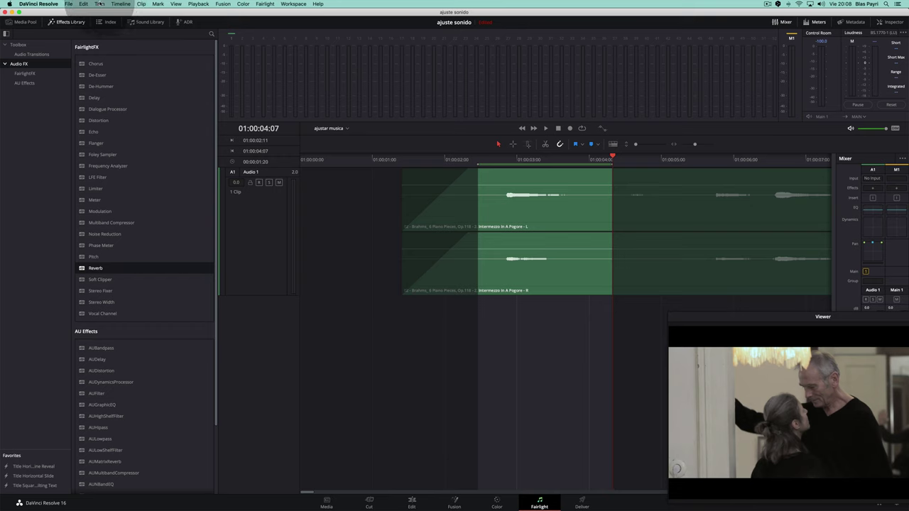
# Bounce the marked range to a new Audio 2 track and make that track taller
pyautogui.click(119, 5)
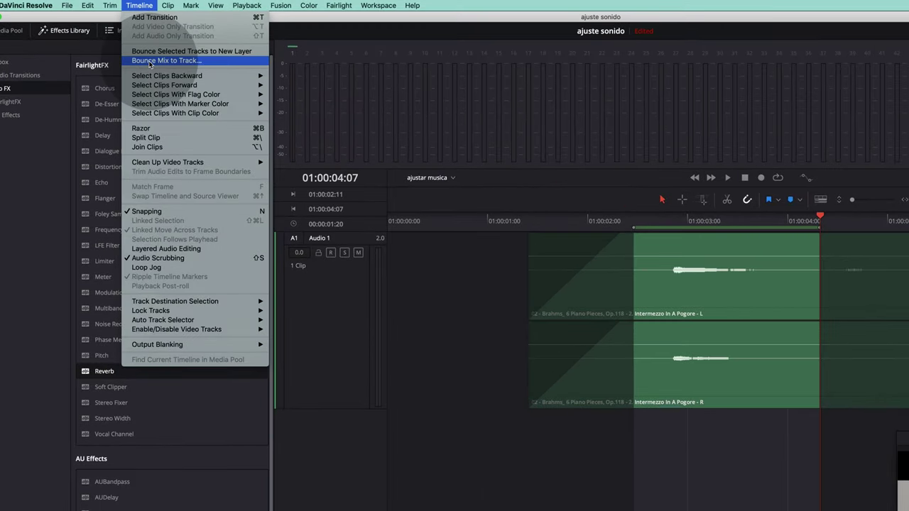
pyautogui.click(150, 61)
pyautogui.click(664, 249)
pyautogui.click(660, 273)
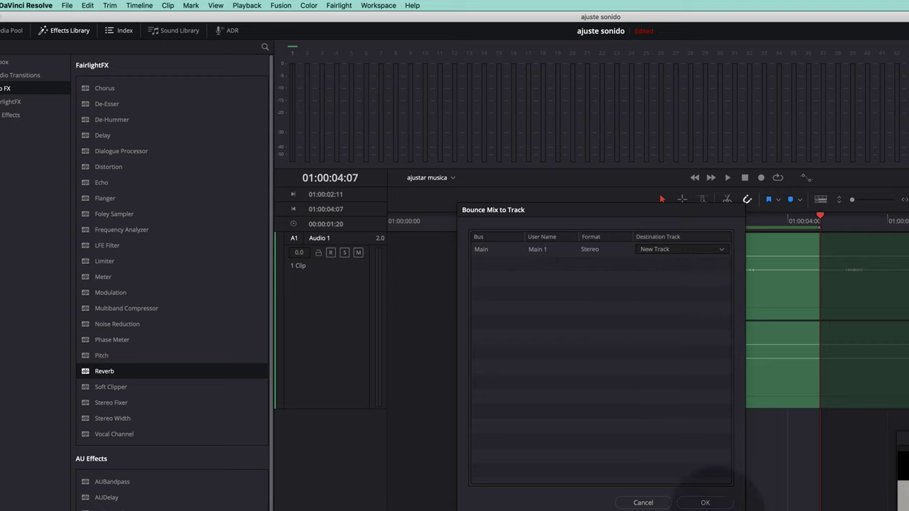
pyautogui.click(705, 501)
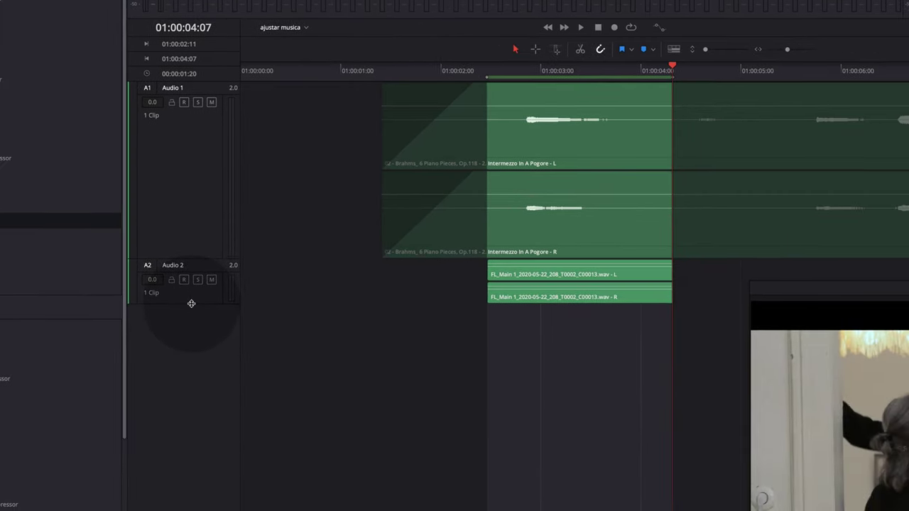
pyautogui.moveTo(337, 453); pyautogui.dragTo(336, 510)
pyautogui.moveTo(189, 426); pyautogui.dragTo(192, 437)
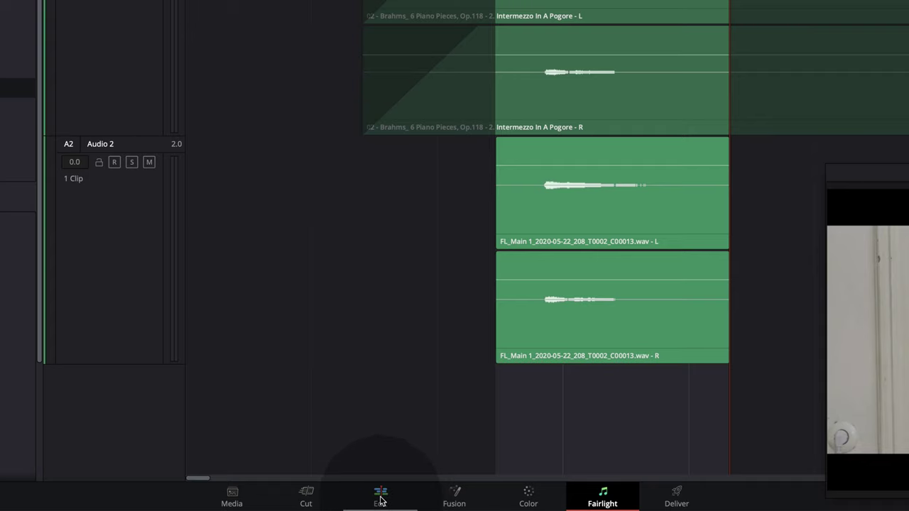
# On the Edit page, add markers at the start and end of the bounced clip
pyautogui.click(379, 497)
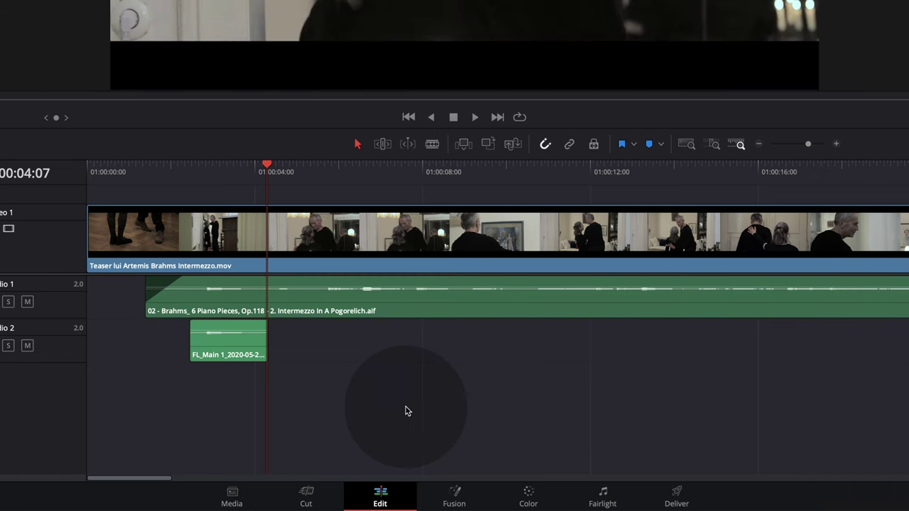
pyautogui.click(190, 171)
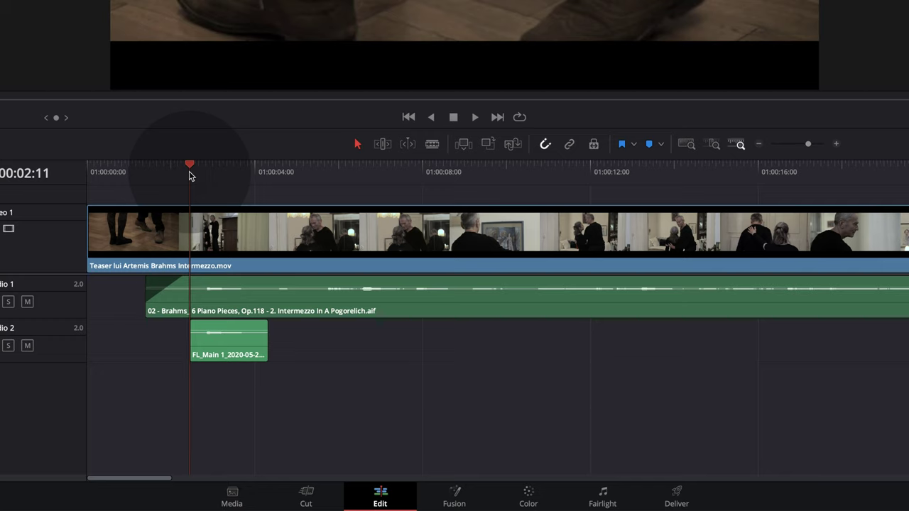
pyautogui.press('m')
pyautogui.click(258, 182)
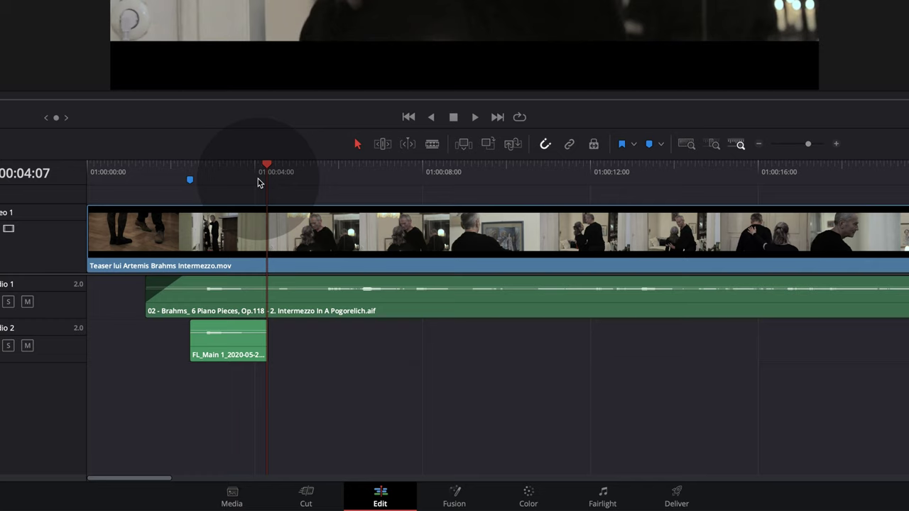
pyautogui.press('m')
# Set the FL_Main clip to reverse speed with pitch correction off
pyautogui.click(215, 345)
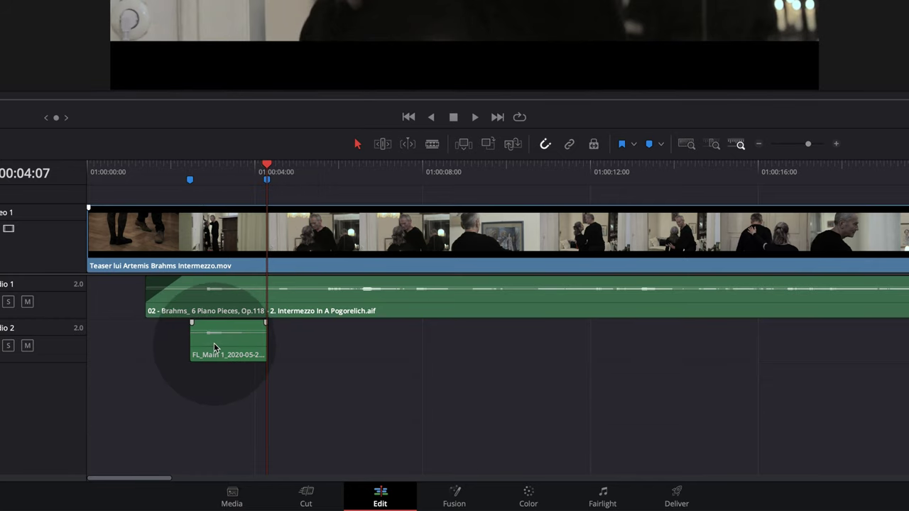
pyautogui.rightClick(205, 340)
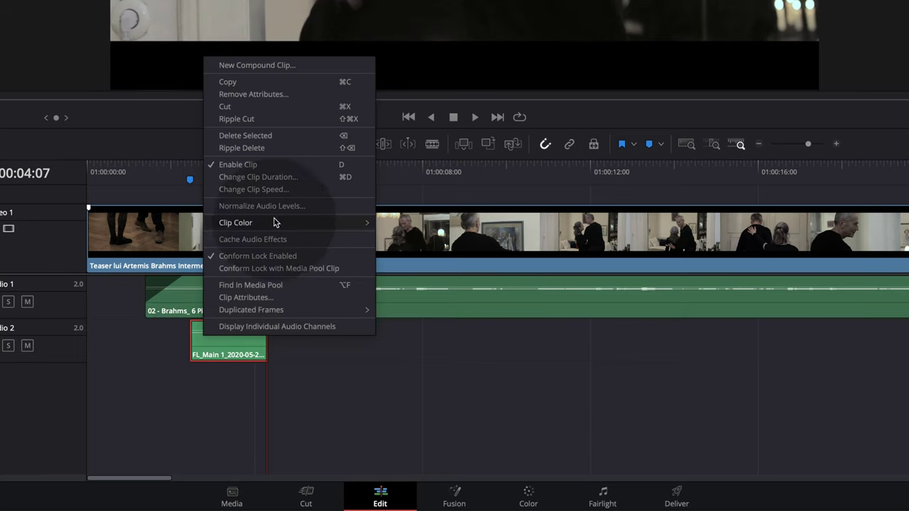
pyautogui.click(254, 189)
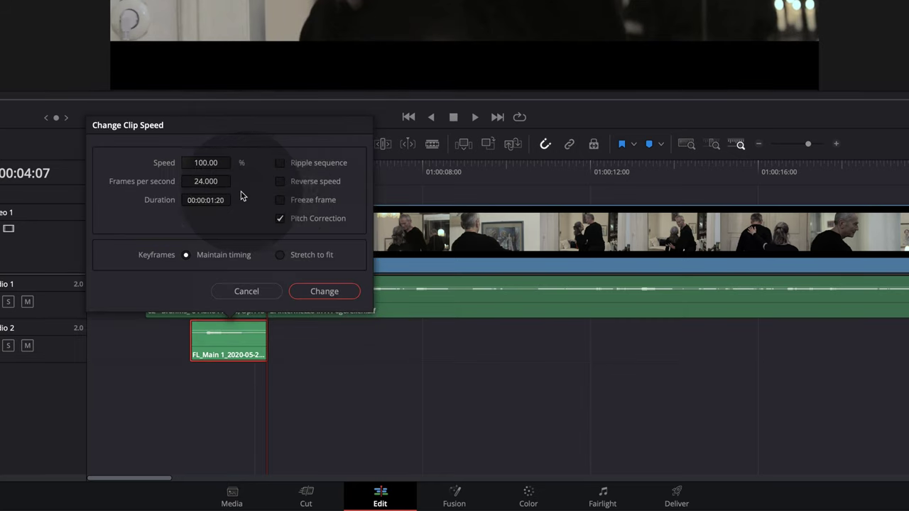
pyautogui.click(280, 218)
pyautogui.click(279, 182)
pyautogui.click(320, 291)
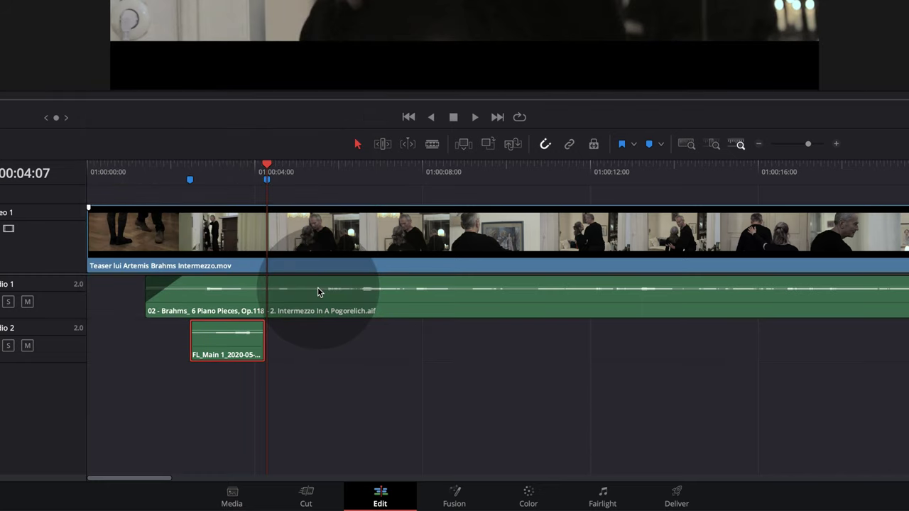
pyautogui.click(604, 493)
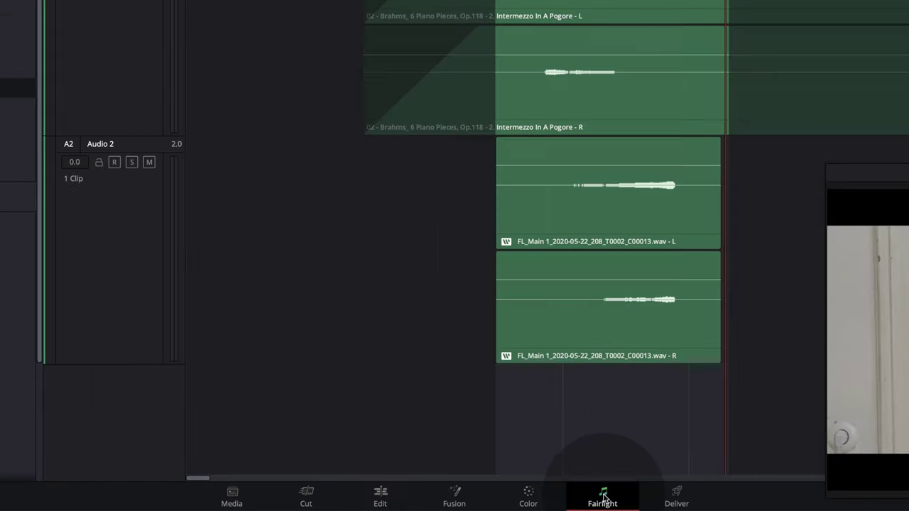
# Select the reversed note clip and drag Reverb from FairlightFX onto the Audio 2 track
pyautogui.click(283, 394)
pyautogui.click(627, 260)
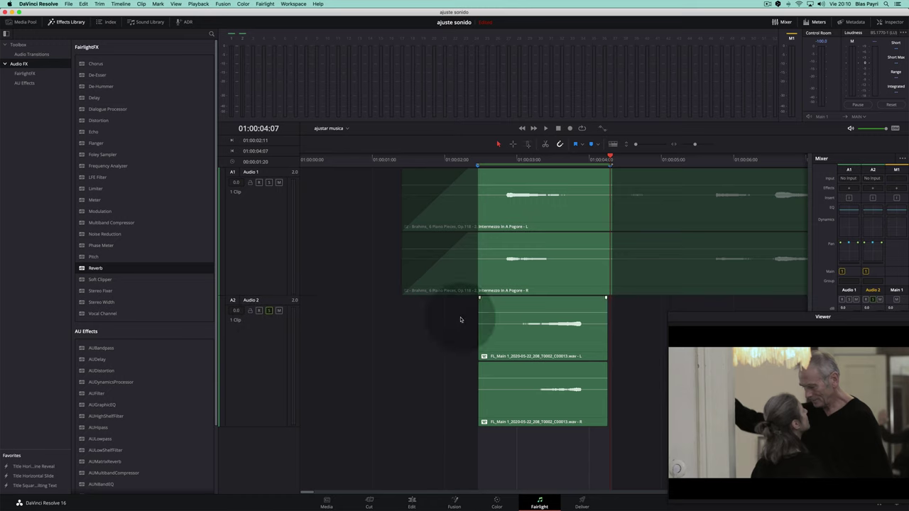
pyautogui.moveTo(97, 270); pyautogui.dragTo(278, 359)
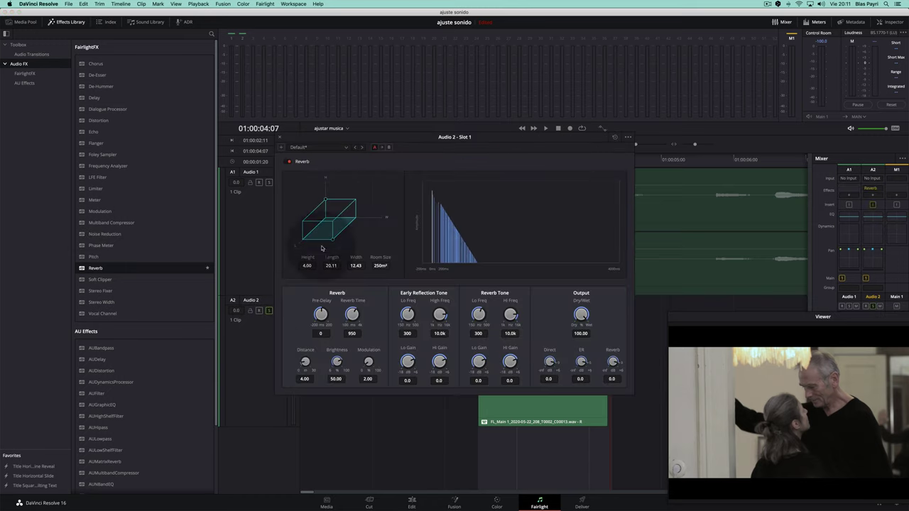
# Resize the Audio 2 reverb room to 10 × 30 × 40 with a 4000 reverb time
pyautogui.moveTo(323, 202); pyautogui.dragTo(325, 162)
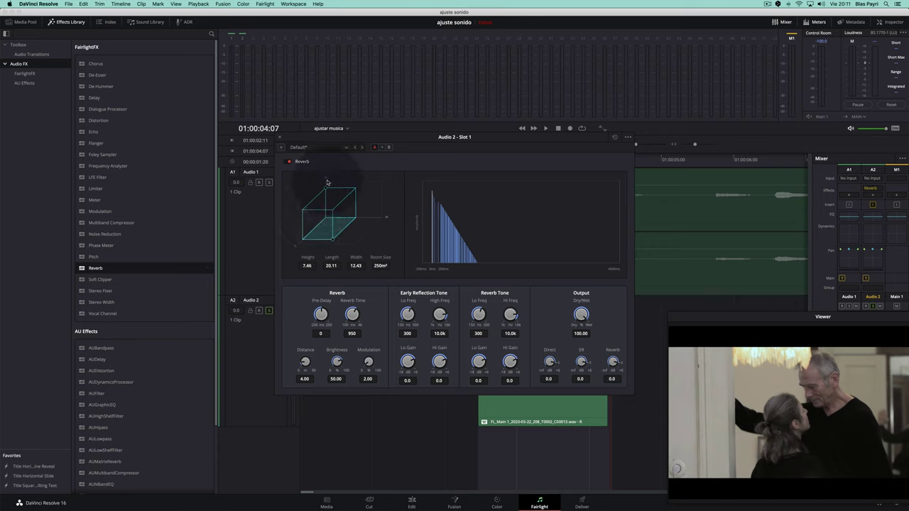
pyautogui.moveTo(332, 240); pyautogui.dragTo(354, 244)
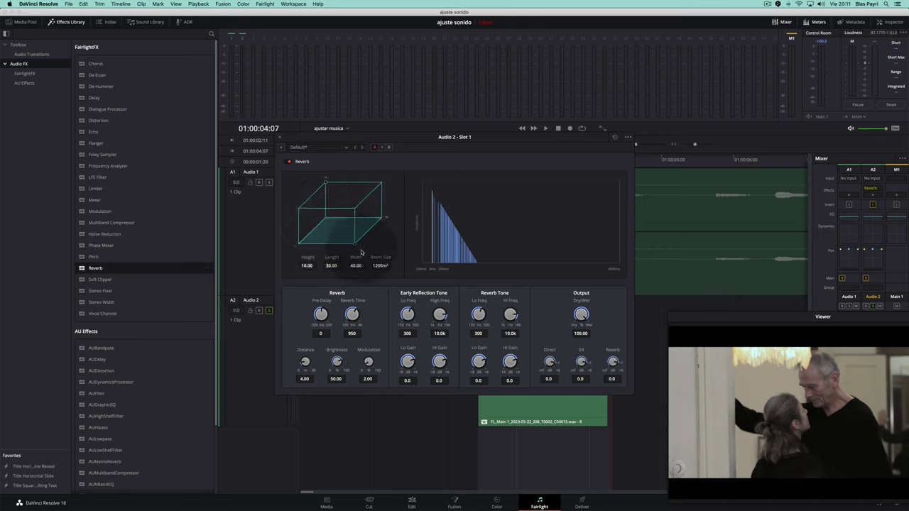
pyautogui.moveTo(351, 314); pyautogui.dragTo(388, 315)
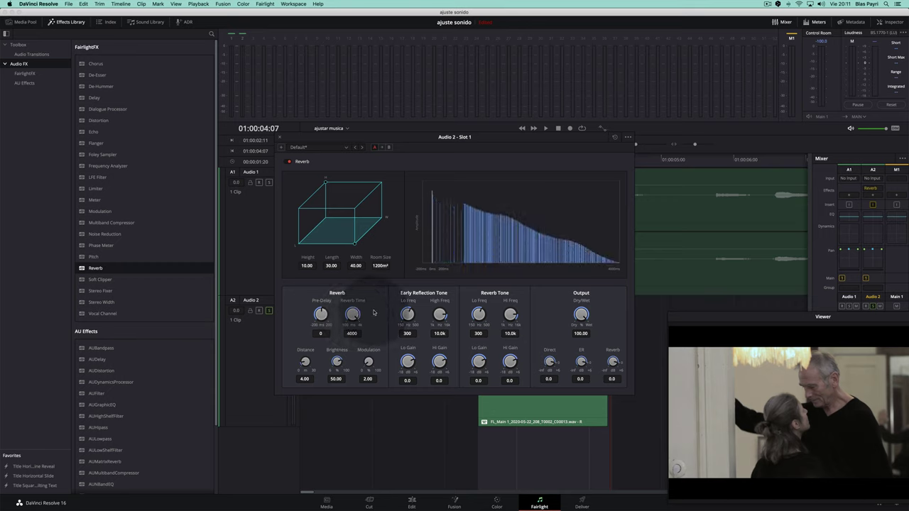
pyautogui.moveTo(416, 139); pyautogui.dragTo(215, 86)
# Audition the reverb, close its window, and move the range Out point to 01:00:09:17
pyautogui.click(484, 162)
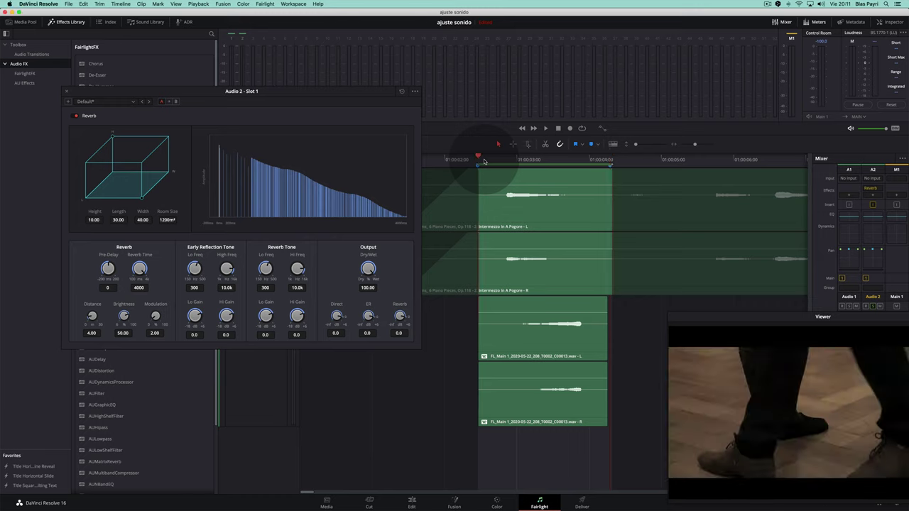
pyautogui.press('space')
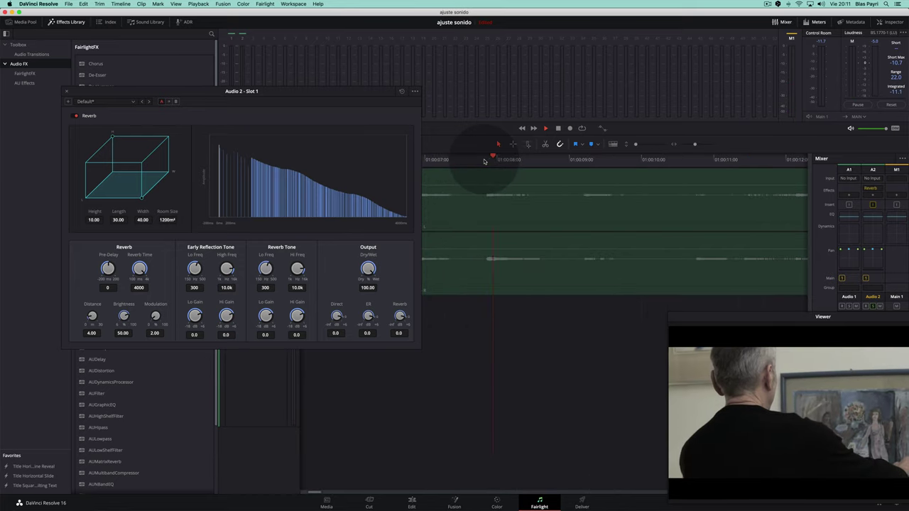
pyautogui.press('space')
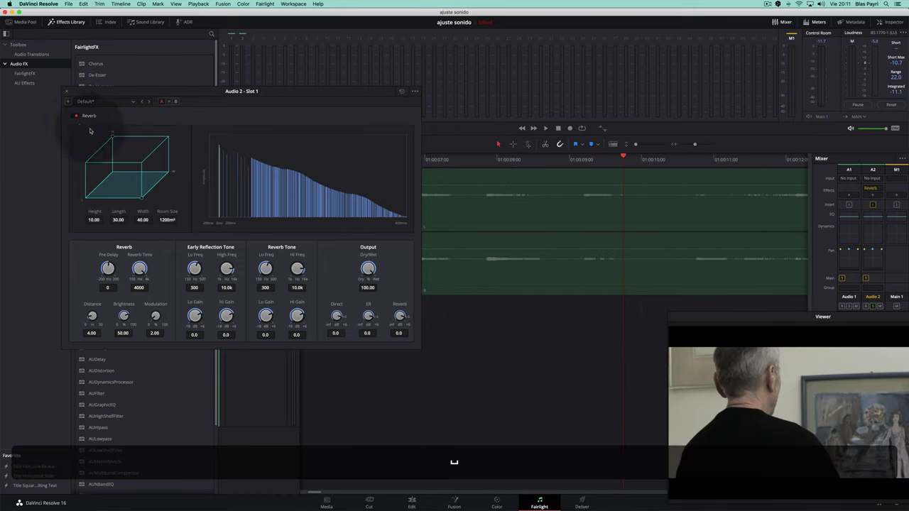
pyautogui.click(67, 92)
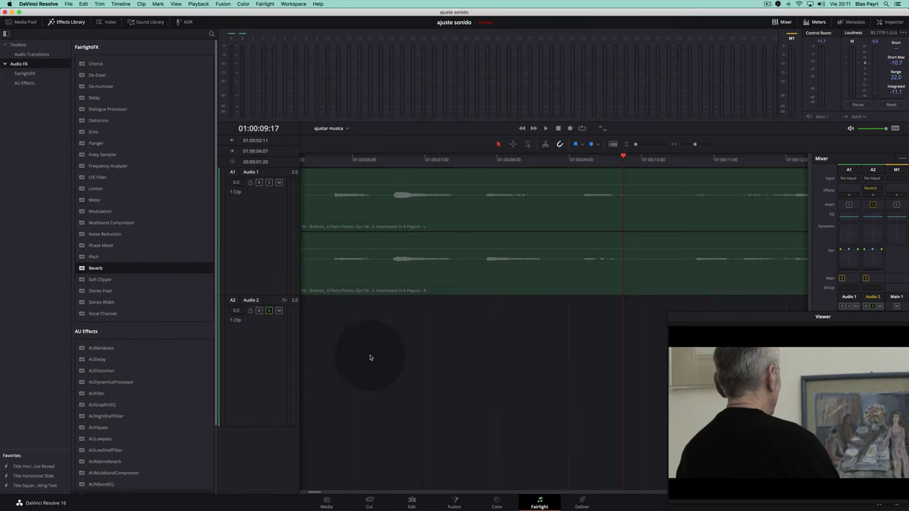
pyautogui.press('super+minus')
pyautogui.press('super+minus')
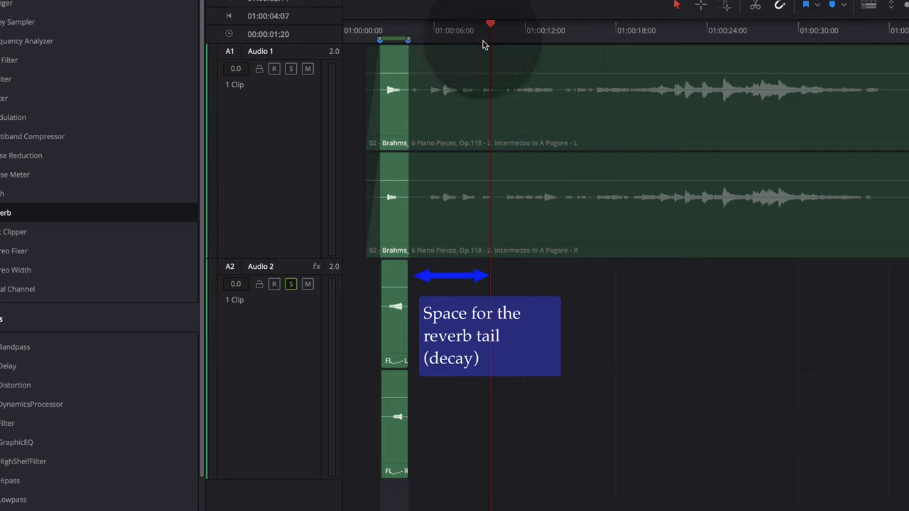
pyautogui.press('o')
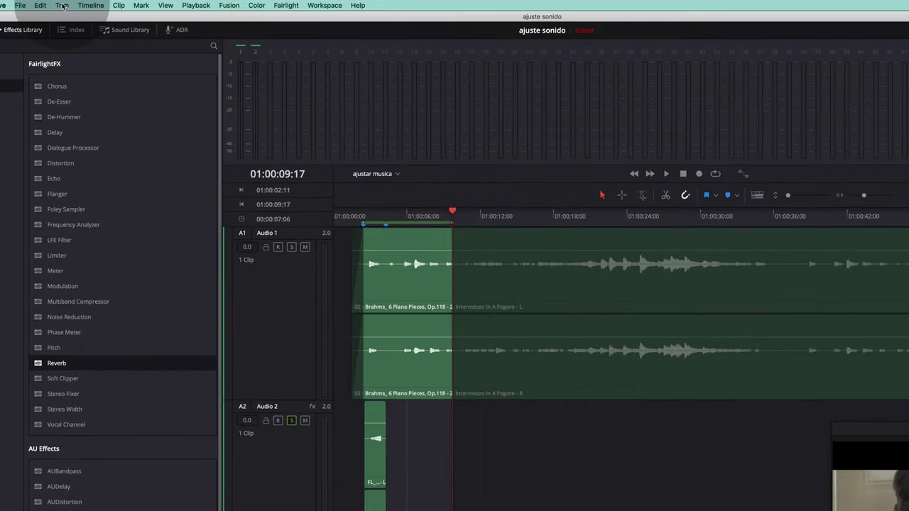
# Bounce the 01:00:02:11–01:00:09:17 mix with reverb to a new Audio 3 track
pyautogui.click(62, 6)
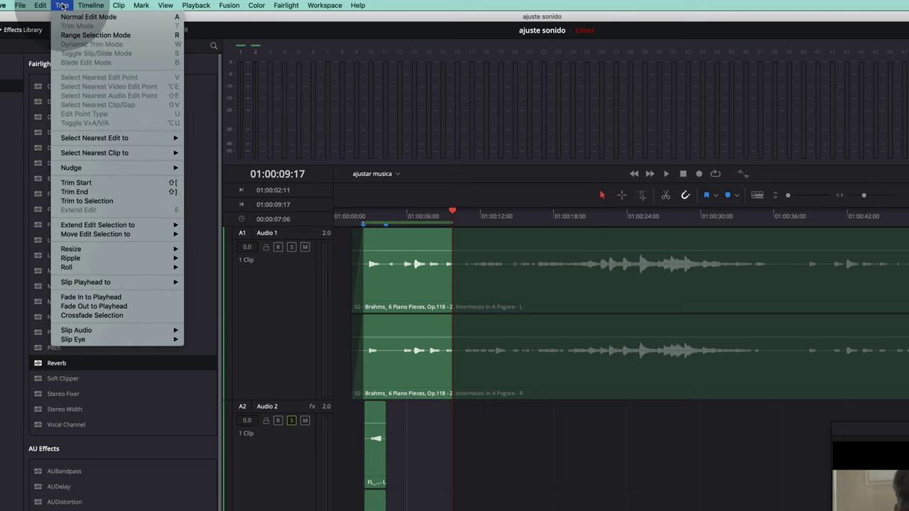
pyautogui.moveTo(82, 6)
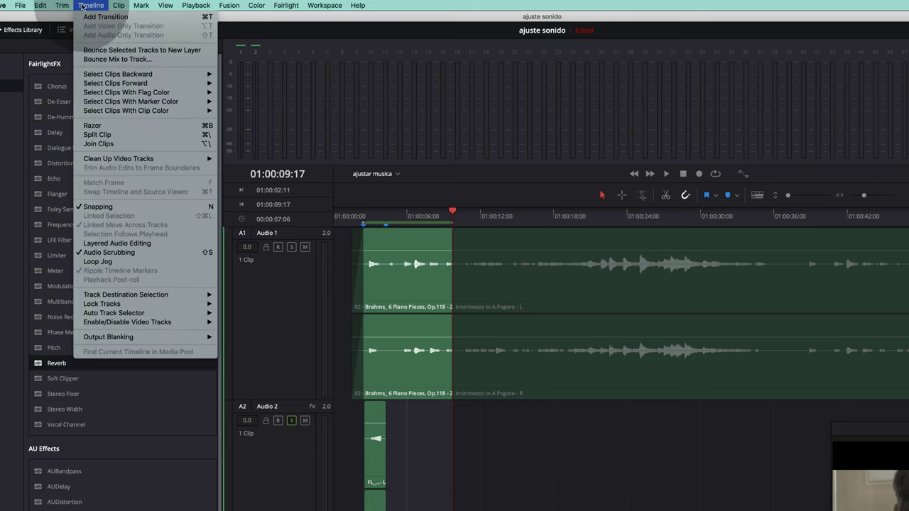
pyautogui.click(104, 60)
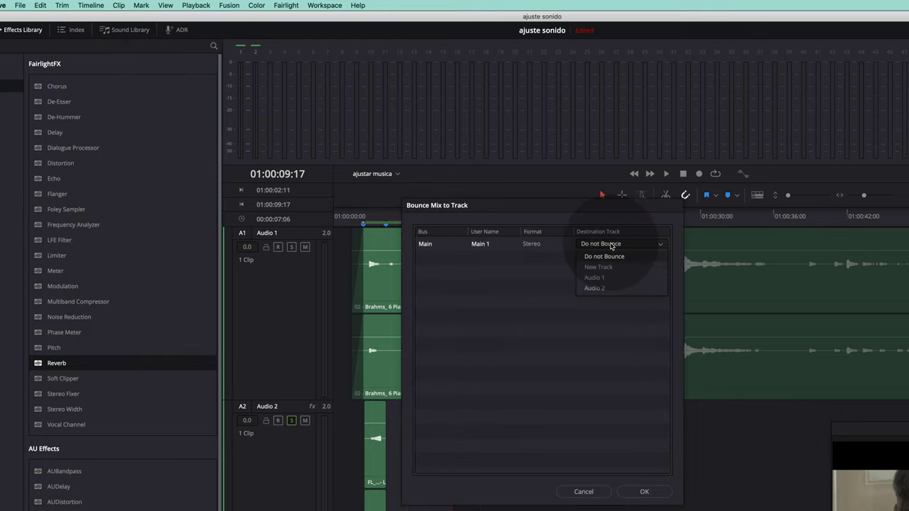
pyautogui.click(604, 268)
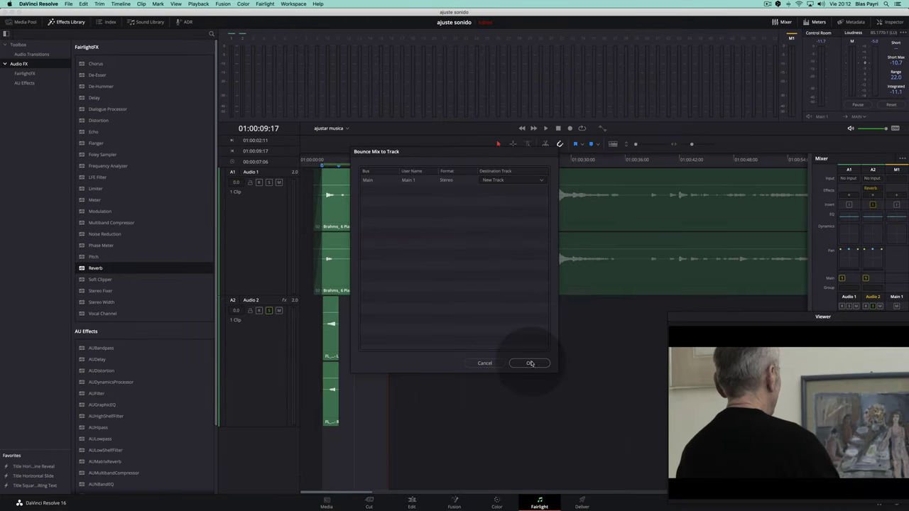
pyautogui.click(530, 364)
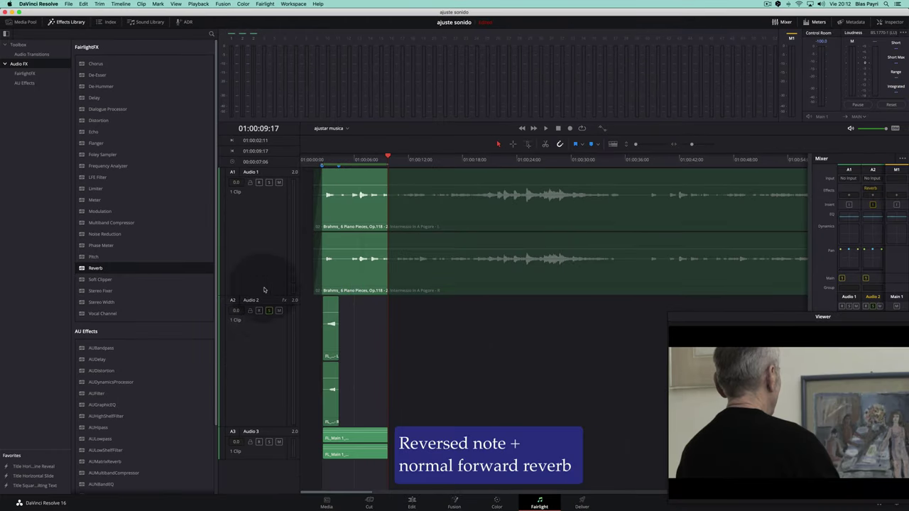
# Mute Audio 2 and play from the timeline start to hear the Audio 3 bounce
pyautogui.click(279, 311)
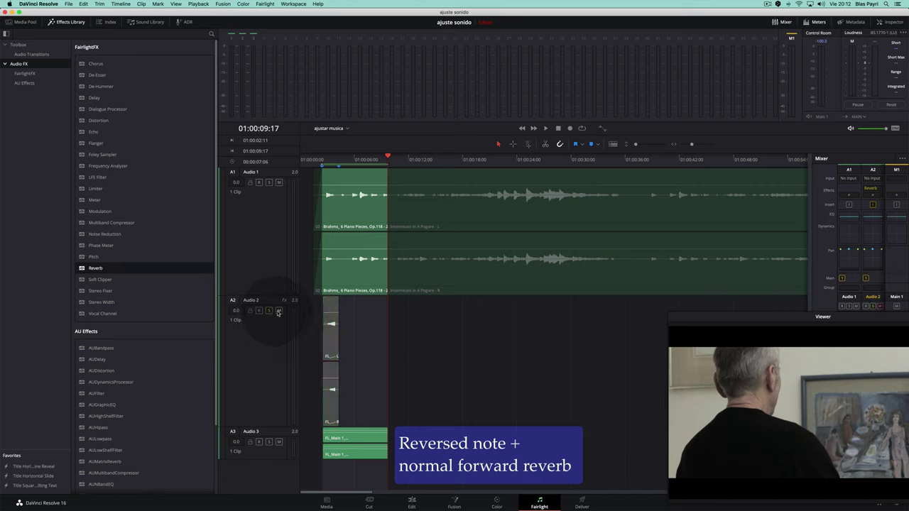
pyautogui.click(310, 162)
pyautogui.press('space')
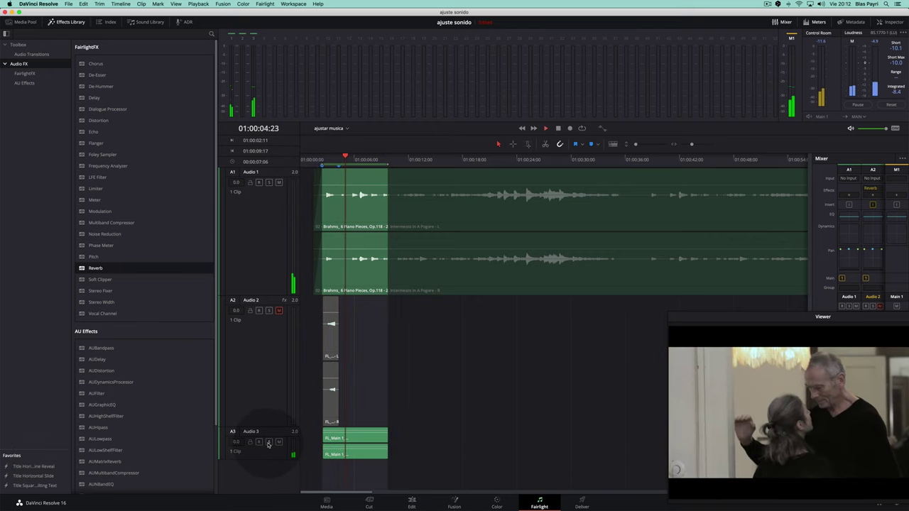
pyautogui.press('space')
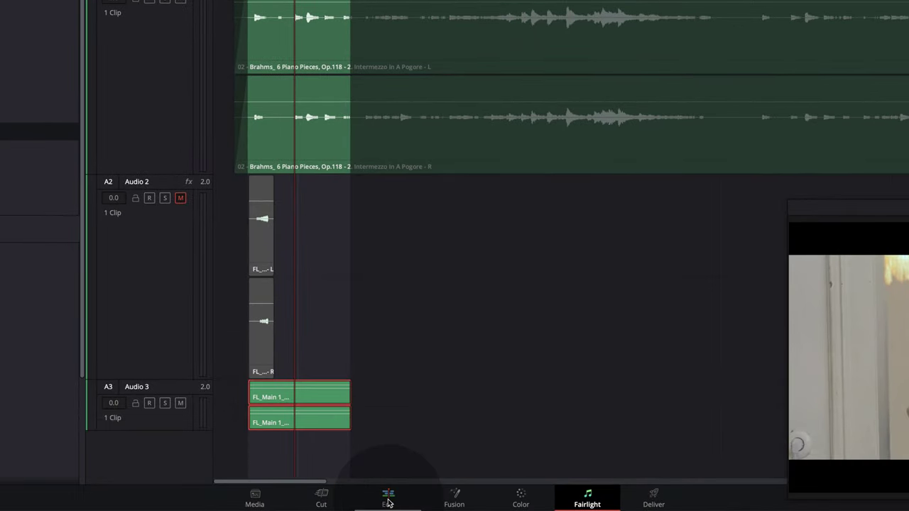
pyautogui.click(387, 497)
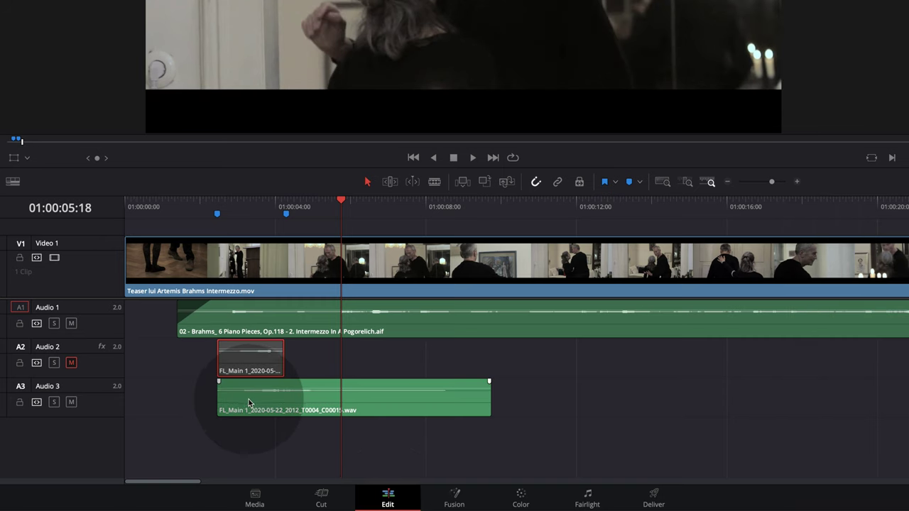
# Set the Audio 3 bounce to -100% reverse speed with pitch correction turned off
pyautogui.click(227, 410)
pyautogui.rightClick(227, 410)
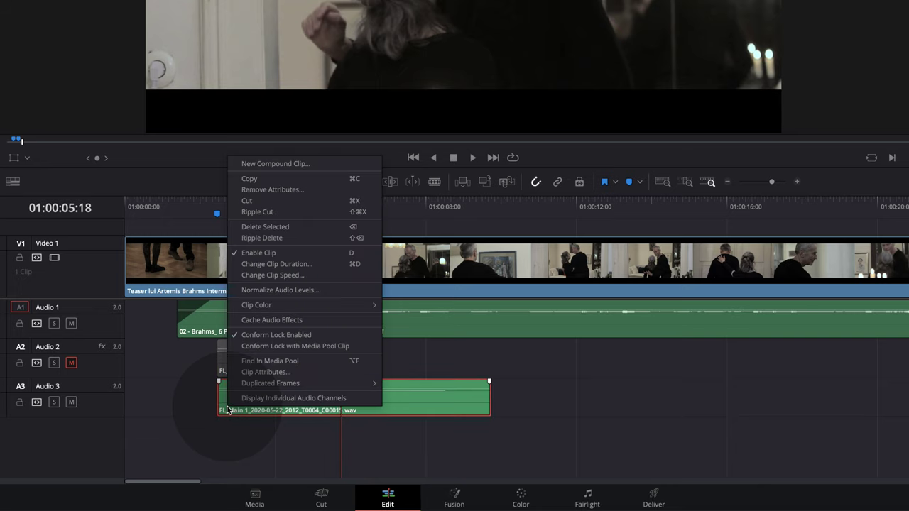
pyautogui.click(282, 275)
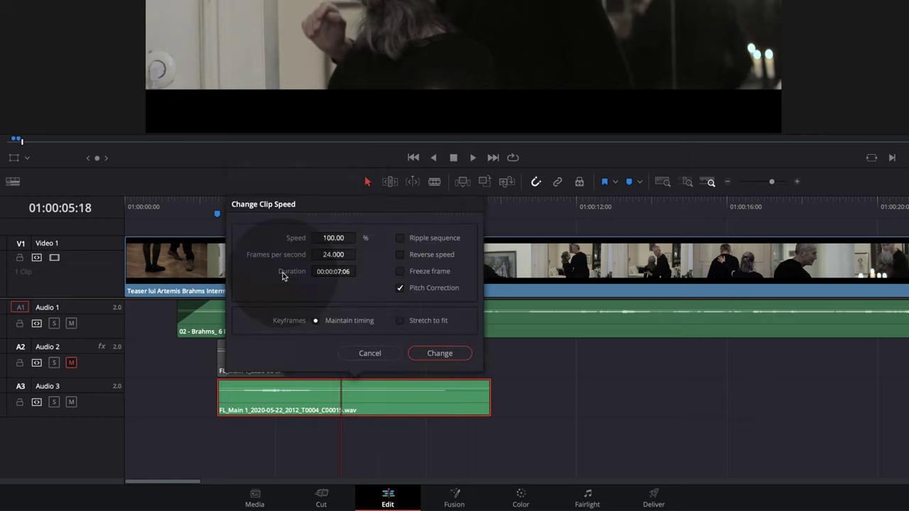
pyautogui.click(398, 288)
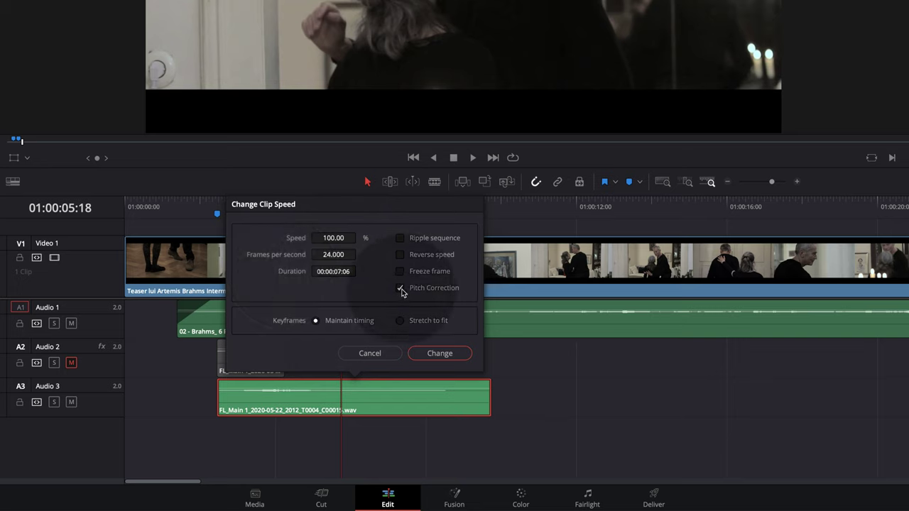
pyautogui.click(399, 254)
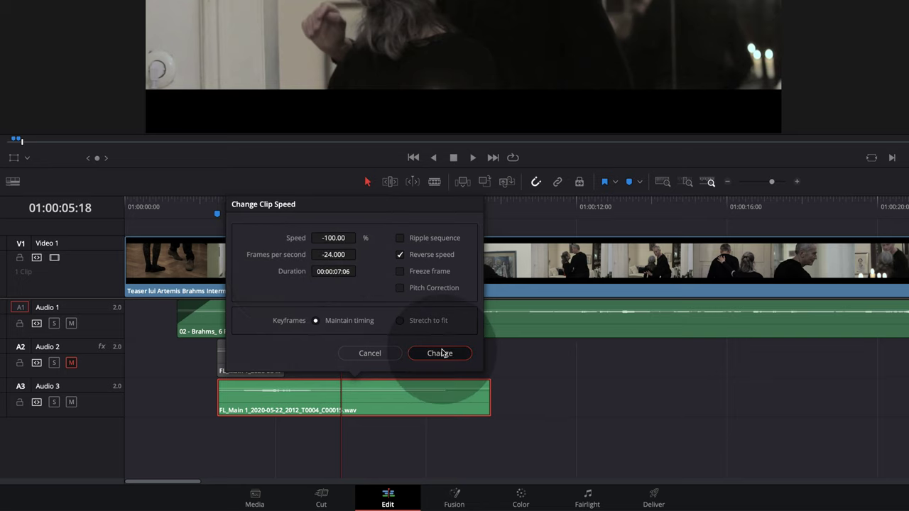
pyautogui.click(440, 353)
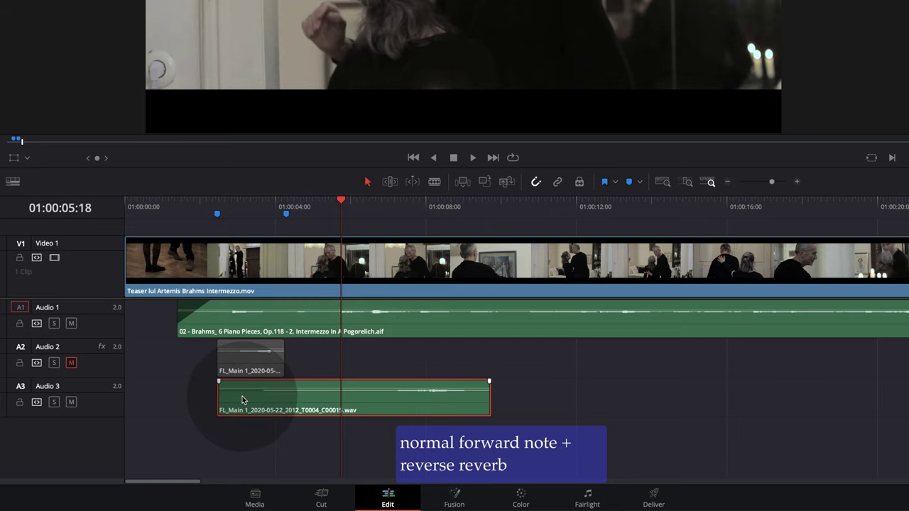
# Solo Audio 3 and play the reversed reverb clip from its first frame
pyautogui.click(54, 401)
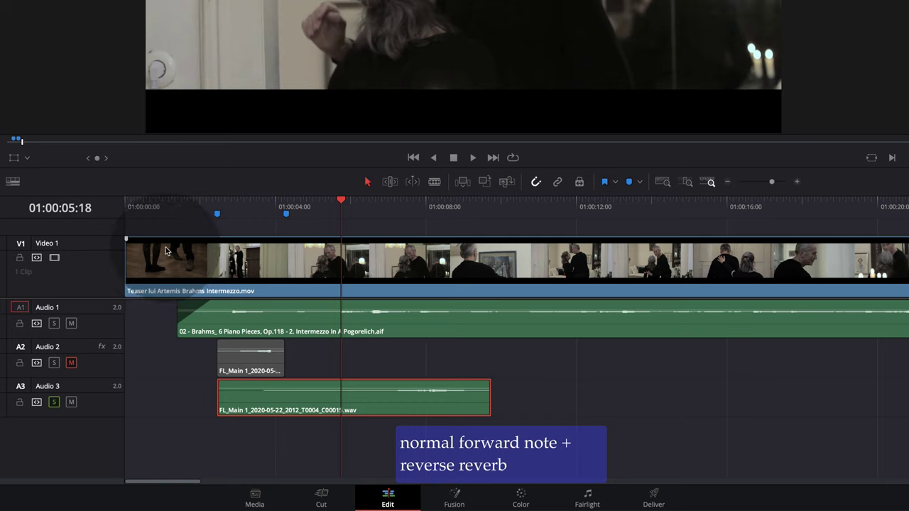
pyautogui.click(224, 218)
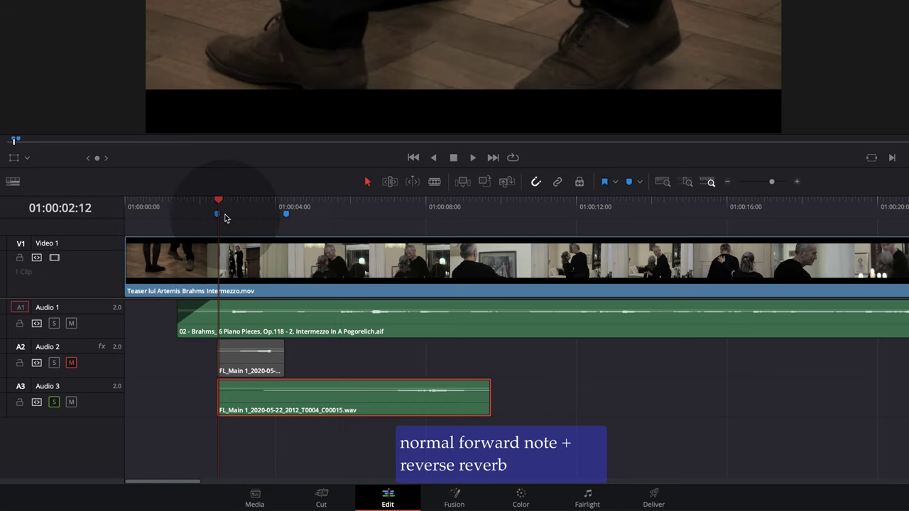
pyautogui.press('space')
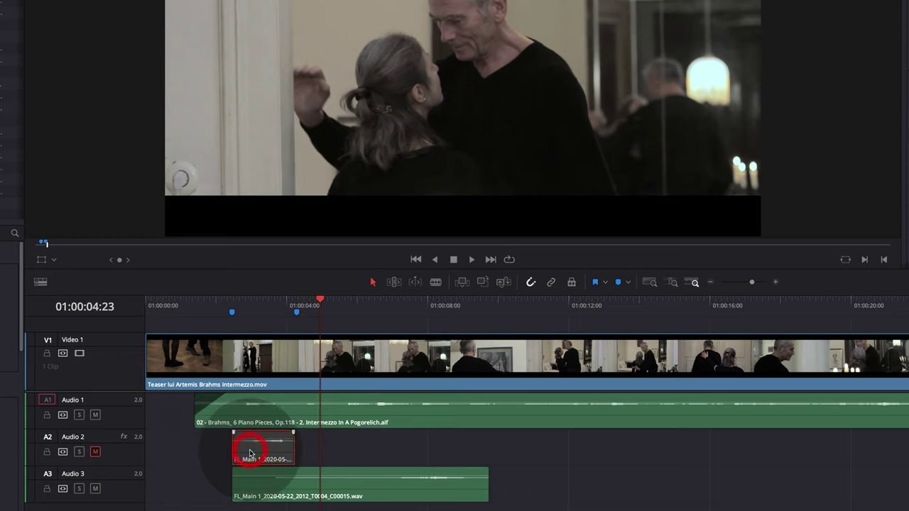
# Delete the short Audio 2 clip, trim the Audio 3 clip's head, and move it to the timeline start
pyautogui.press('Delete')
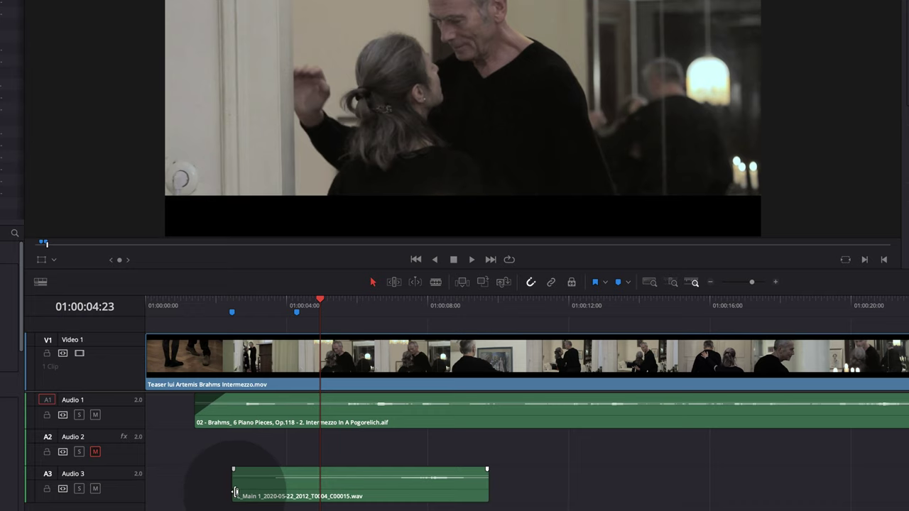
pyautogui.moveTo(229, 486); pyautogui.dragTo(317, 489)
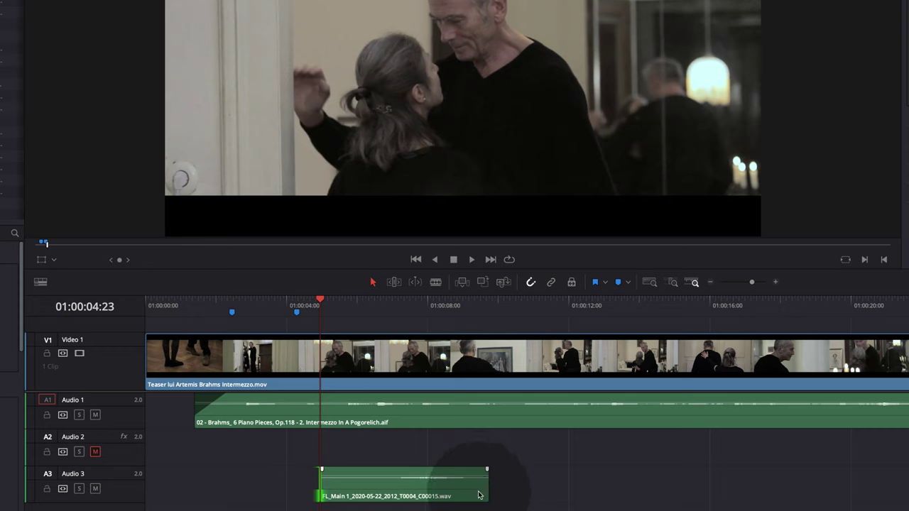
pyautogui.moveTo(479, 494); pyautogui.dragTo(276, 487)
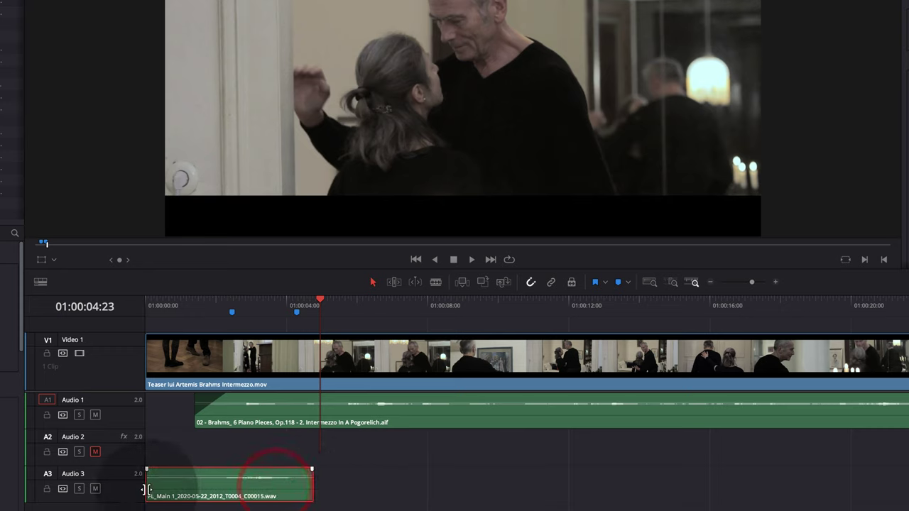
# Trim 22 more frames off the Audio 3 clip's start and nudge it slightly earlier
pyautogui.moveTo(151, 487); pyautogui.dragTo(194, 486)
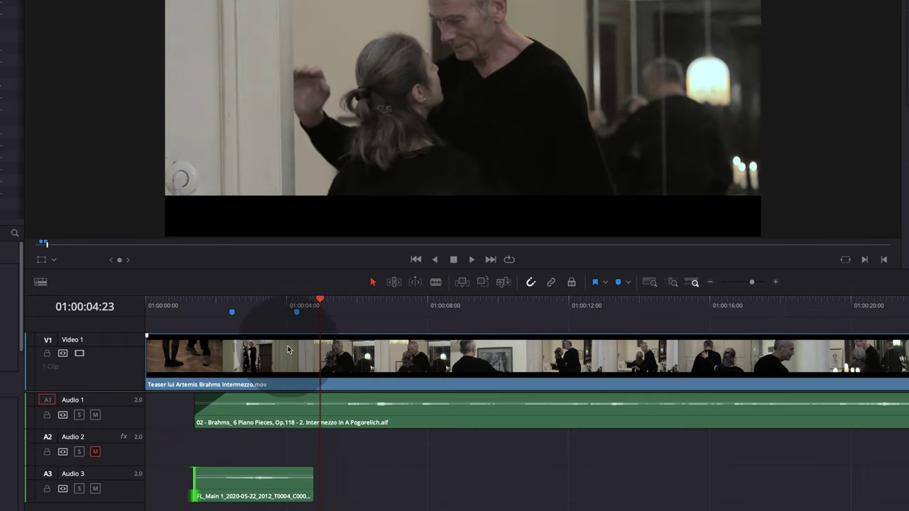
pyautogui.click(297, 307)
pyautogui.moveTo(279, 495); pyautogui.dragTo(264, 494)
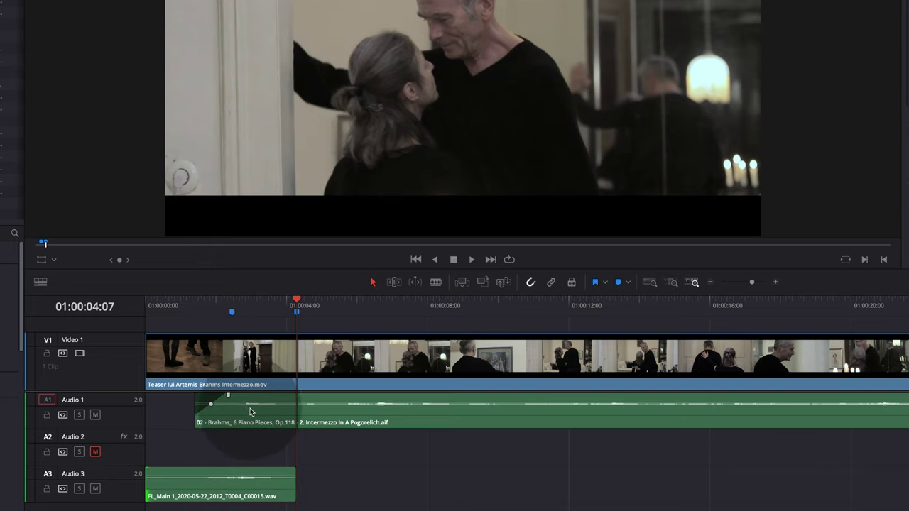
# Play the timeline, then shorten the end of the reversed Audio 3 clip
pyautogui.click(189, 316)
pyautogui.press('space')
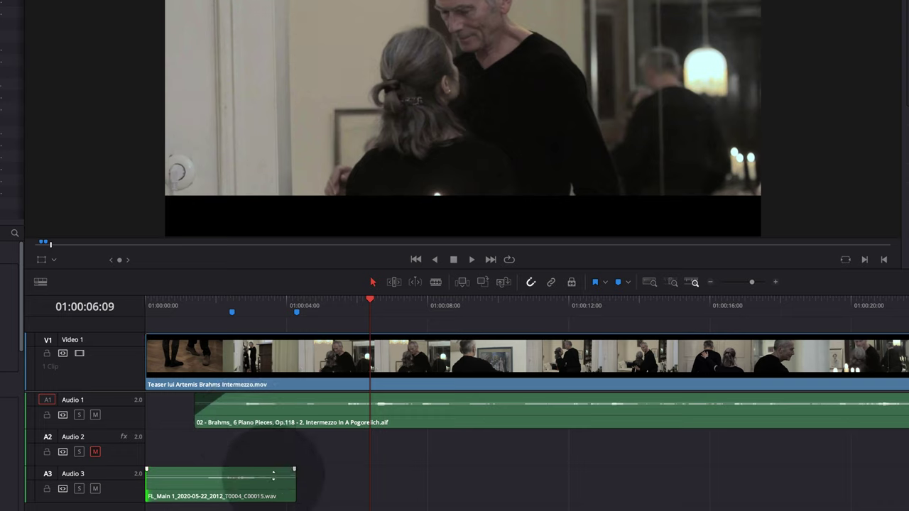
pyautogui.moveTo(293, 485); pyautogui.dragTo(252, 471)
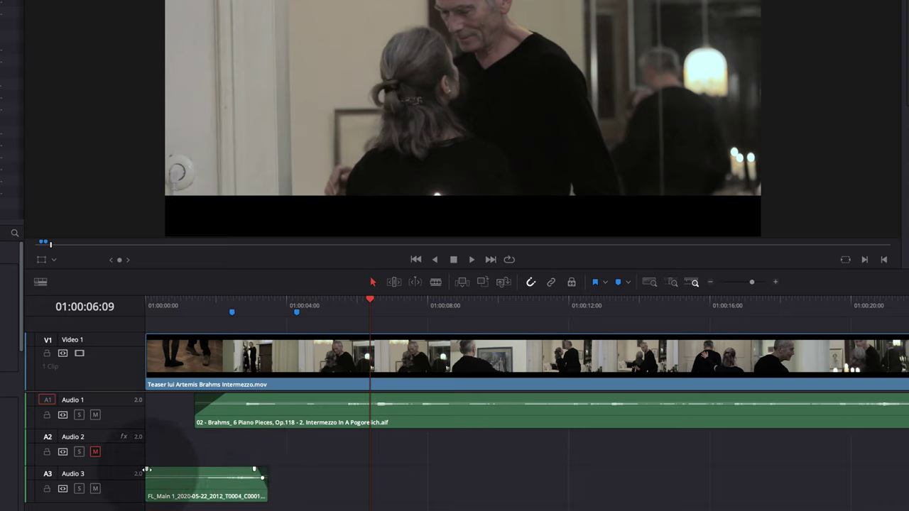
# Give the Audio 3 clip a roughly 8-frame fade-in and review it from the start
pyautogui.moveTo(149, 469); pyautogui.dragTo(154, 470)
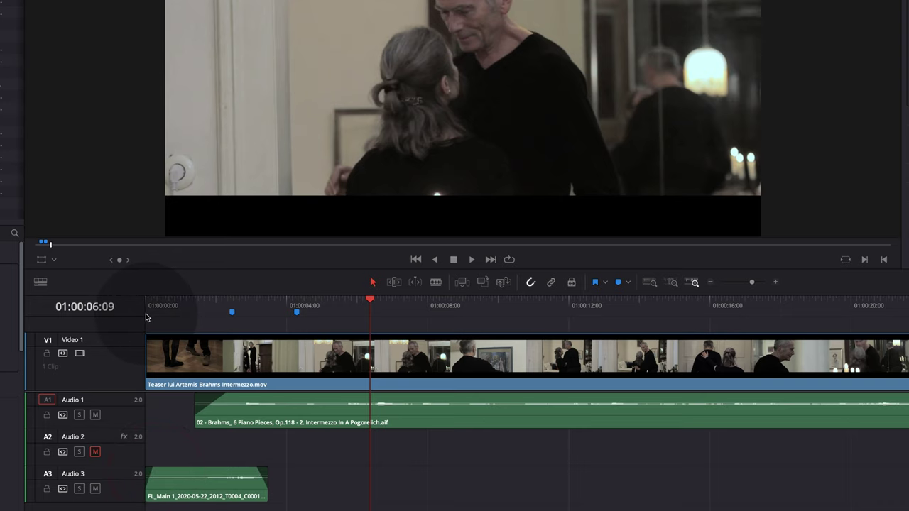
pyautogui.click(146, 318)
pyautogui.press('space')
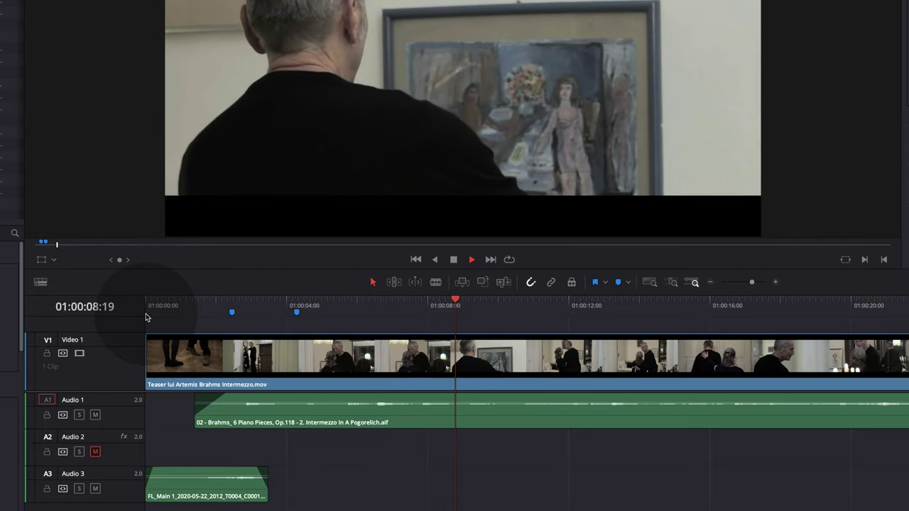
pyautogui.press('space')
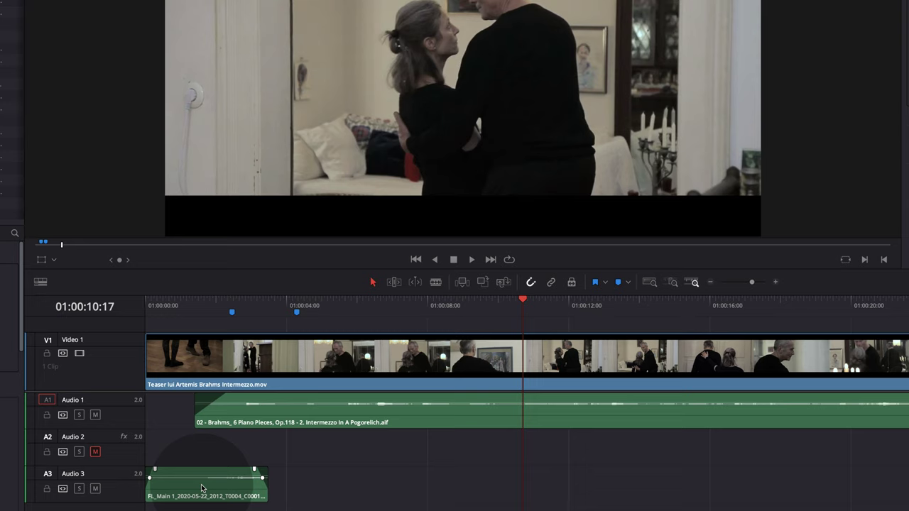
# Shift the Audio 3 clip 8 frames later and preview the opening
pyautogui.moveTo(204, 488); pyautogui.dragTo(213, 485)
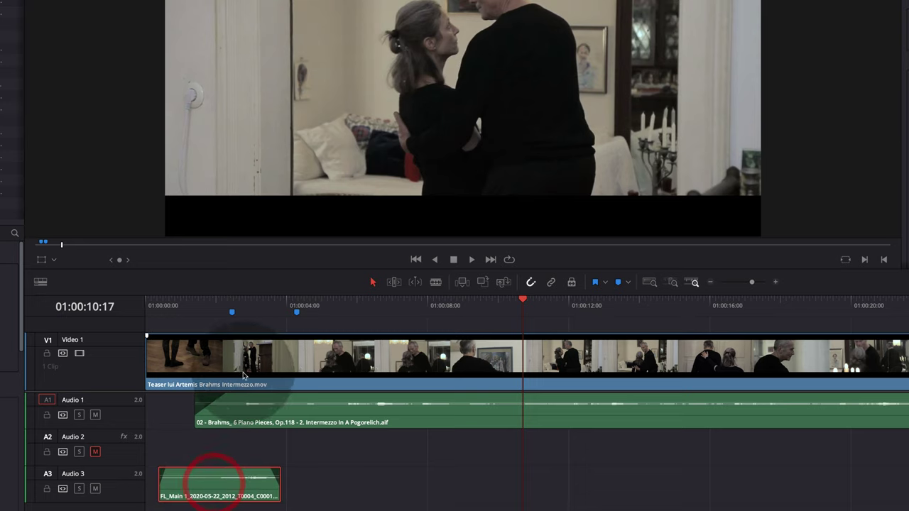
pyautogui.click(220, 310)
pyautogui.press('space')
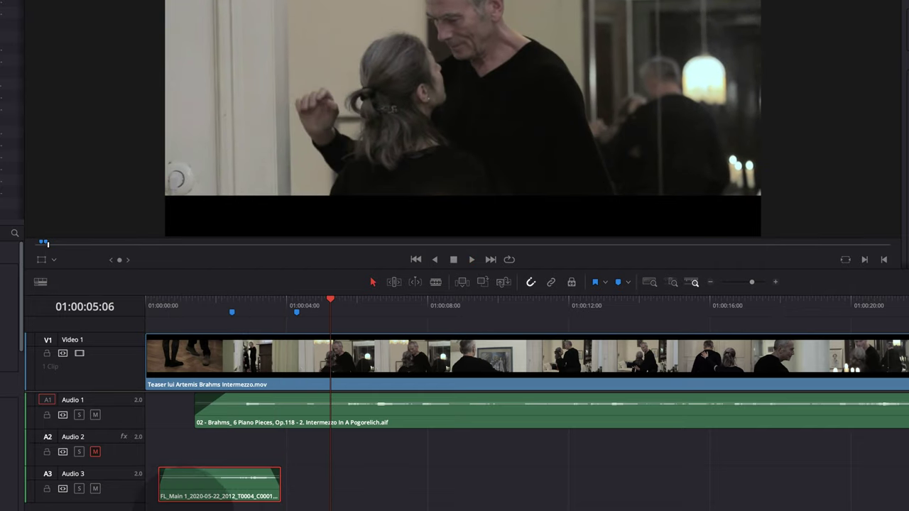
# Adjust the Audio 3 clip's left edge and play the teaser from the timeline start
pyautogui.moveTo(159, 487); pyautogui.dragTo(178, 488)
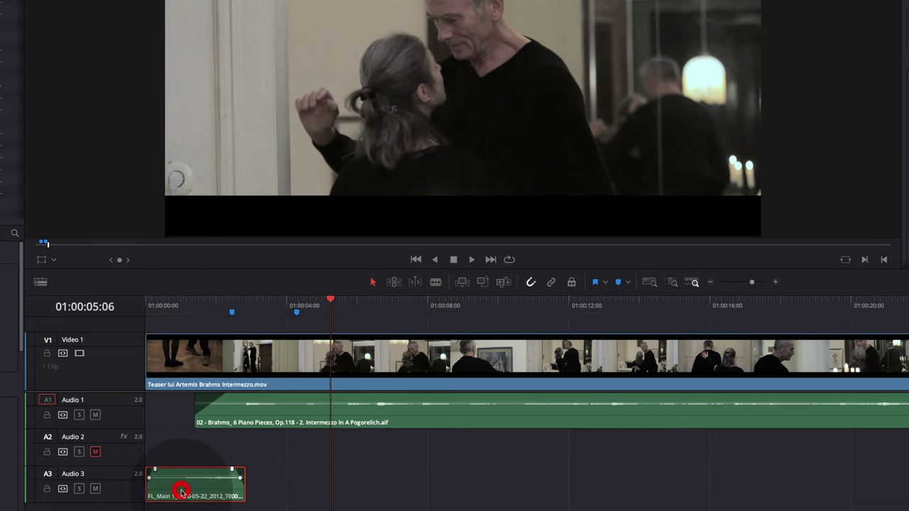
pyautogui.click(147, 312)
pyautogui.press('space')
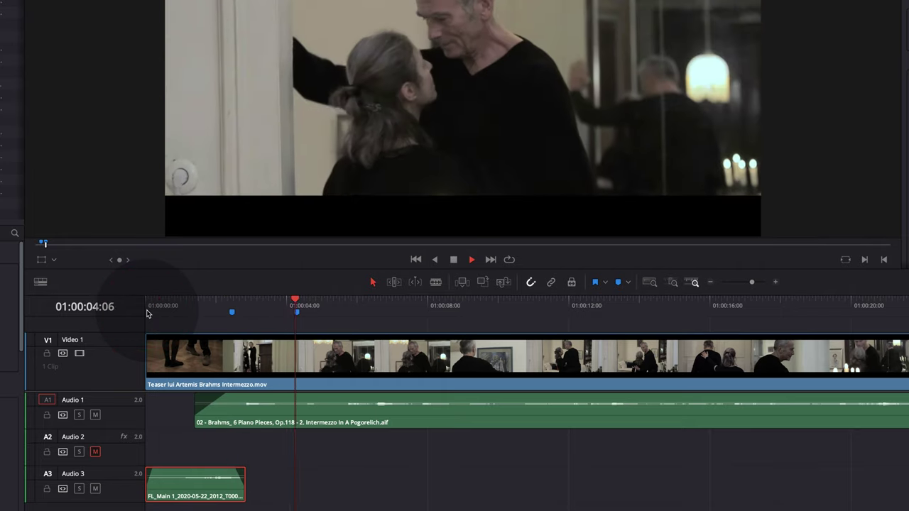
pyautogui.press('space')
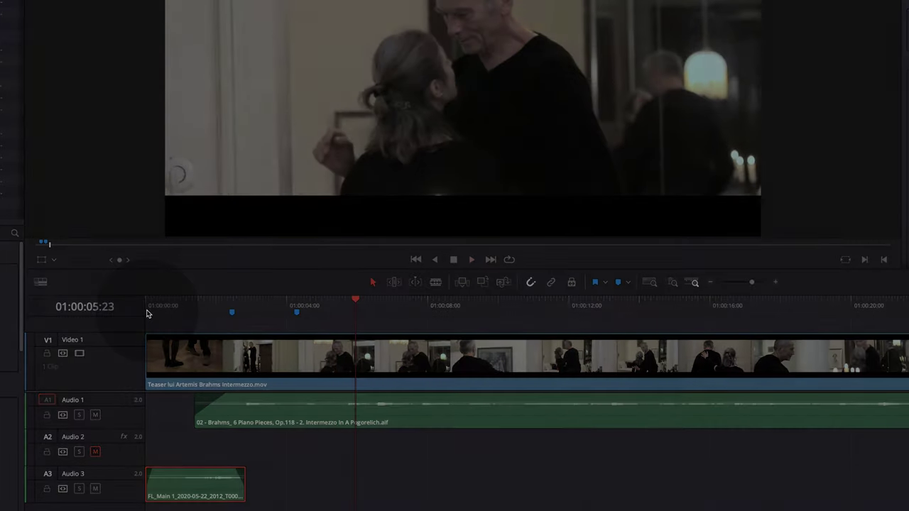